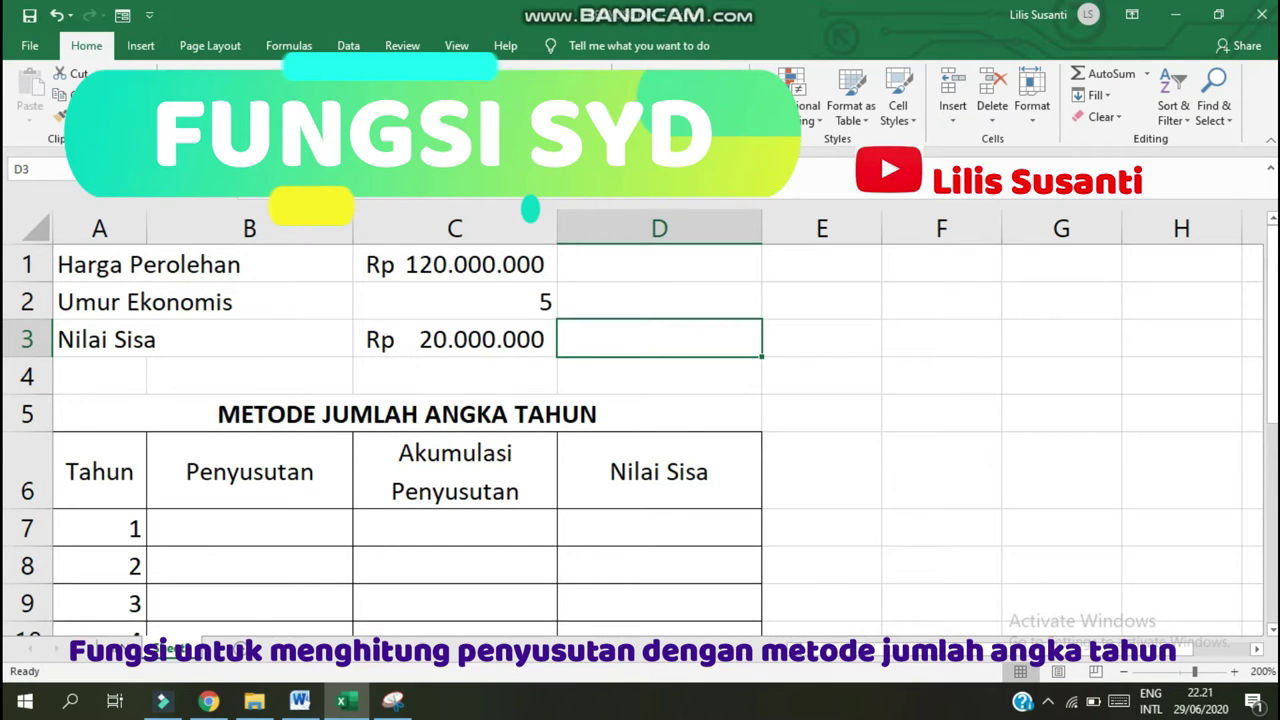
# Review the table layout: Tahun, Penyusutan, Akumulasi Penyusutan and Nilai Sisa headers plus input values
pyautogui.click(249, 565)
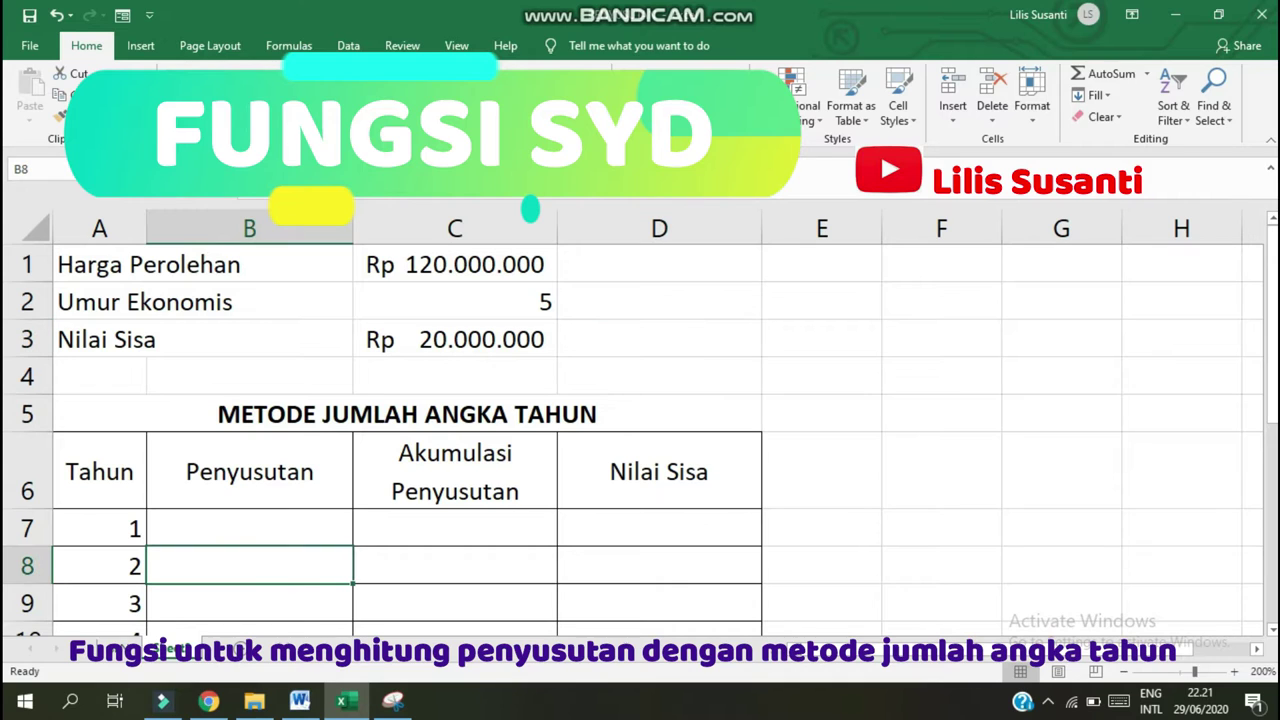
pyautogui.click(249, 527)
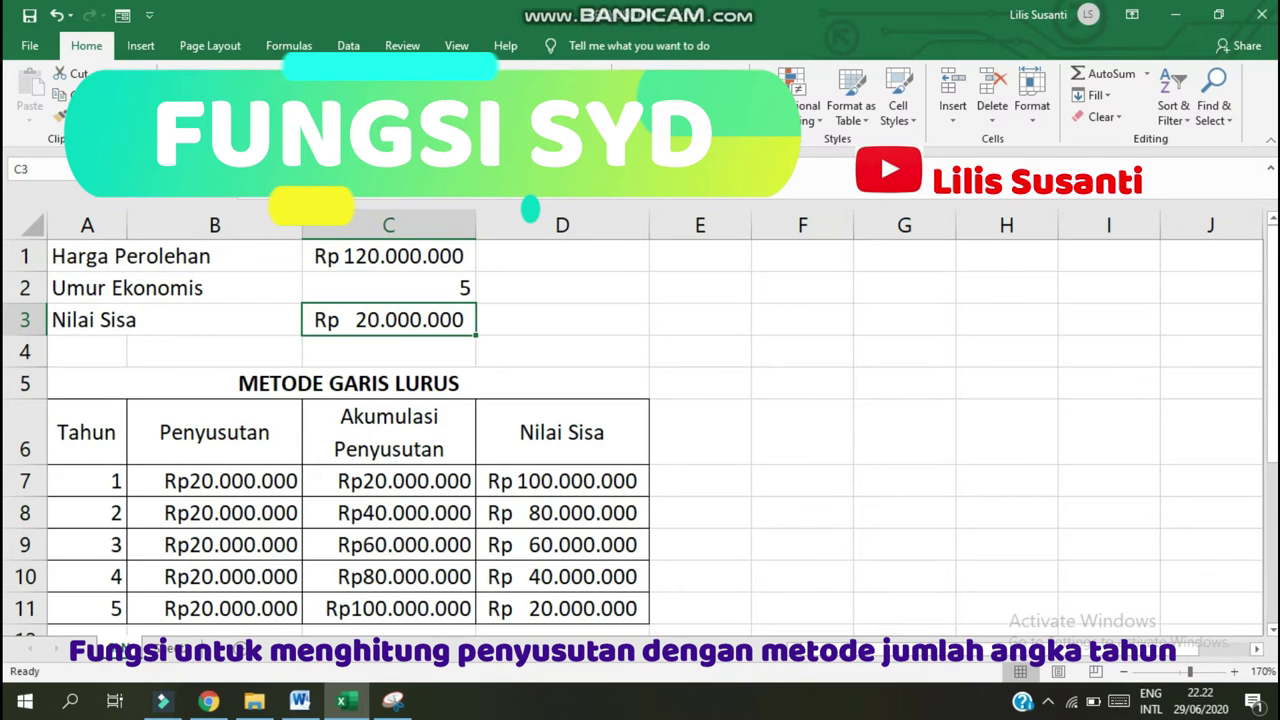
pyautogui.click(348, 383)
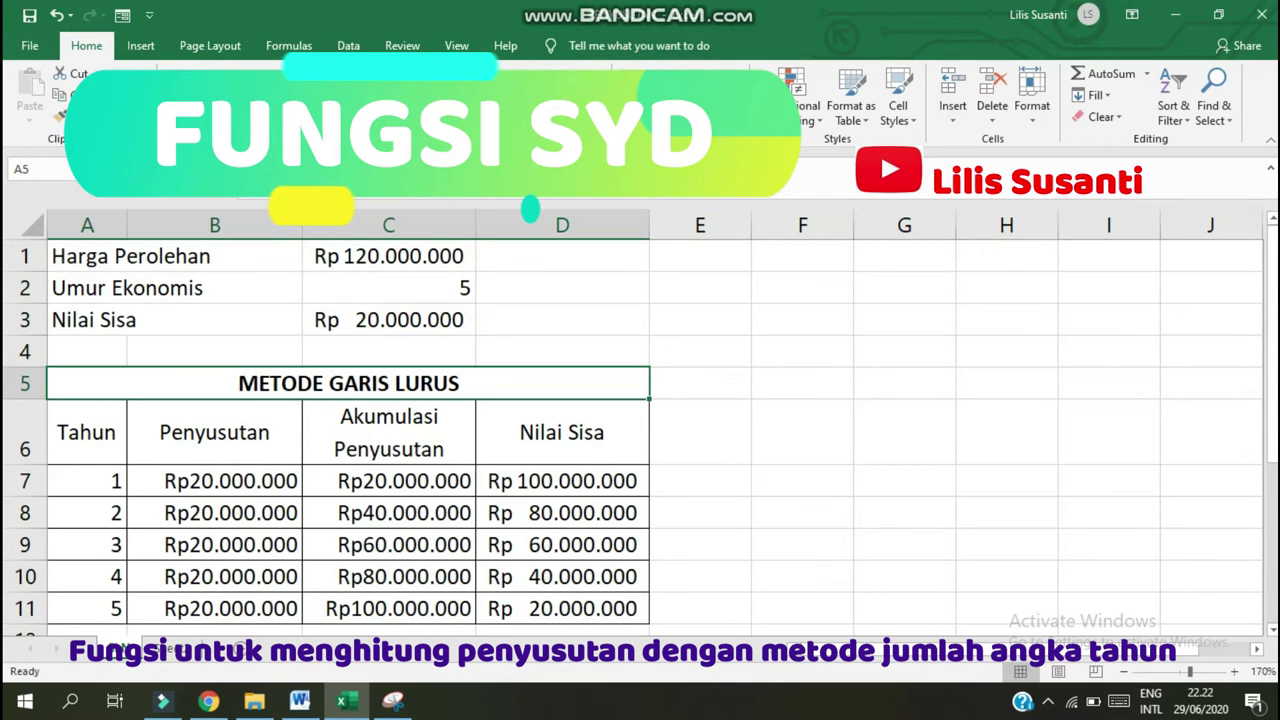
pyautogui.click(562, 288)
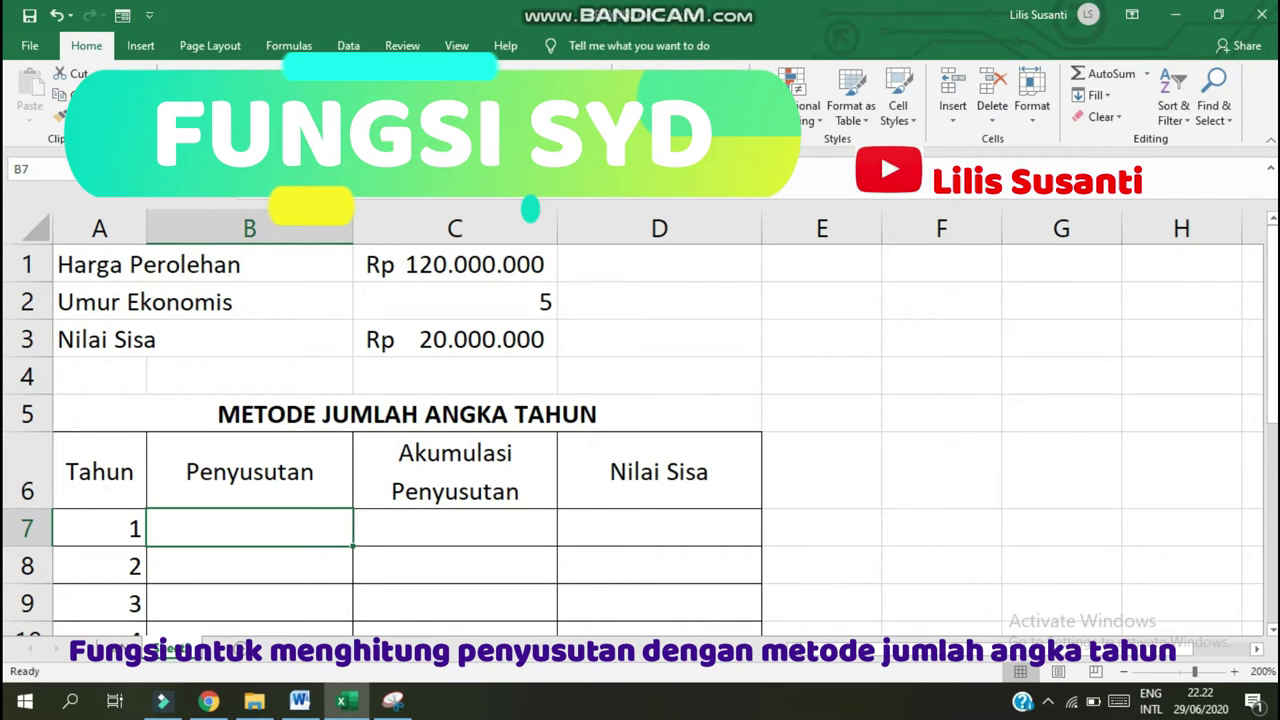
pyautogui.click(99, 470)
pyautogui.click(249, 470)
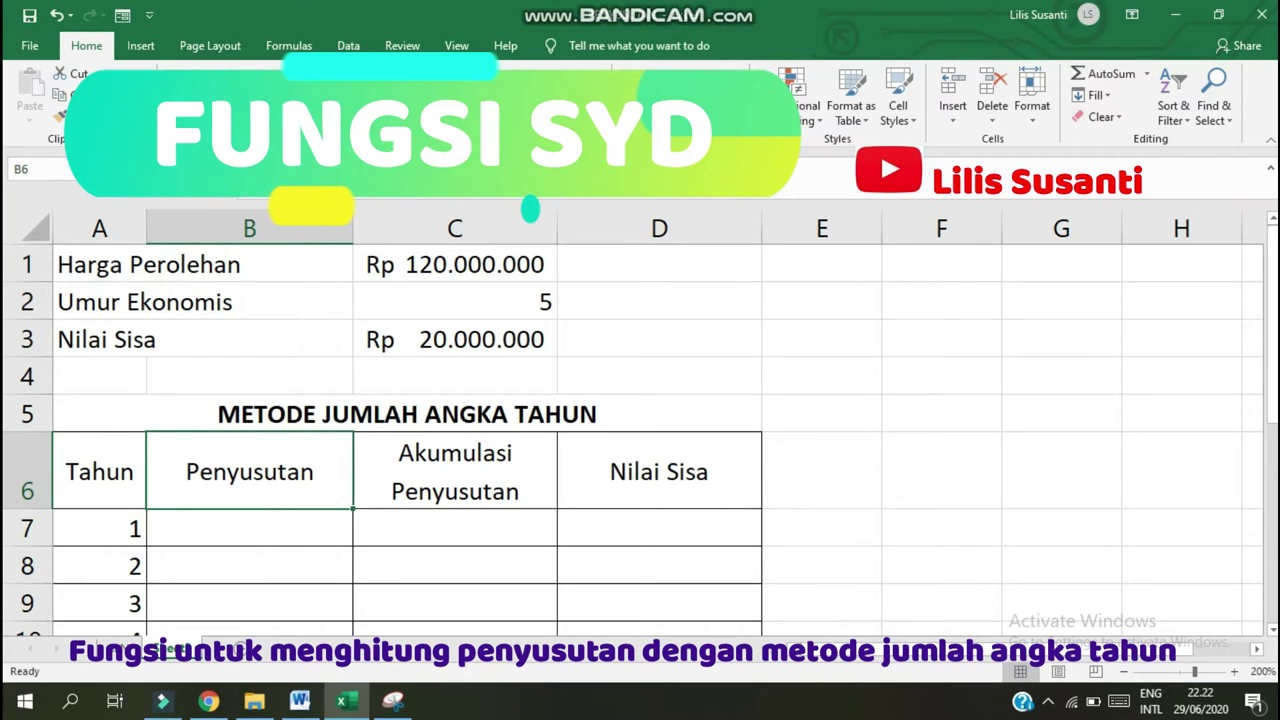
pyautogui.click(455, 470)
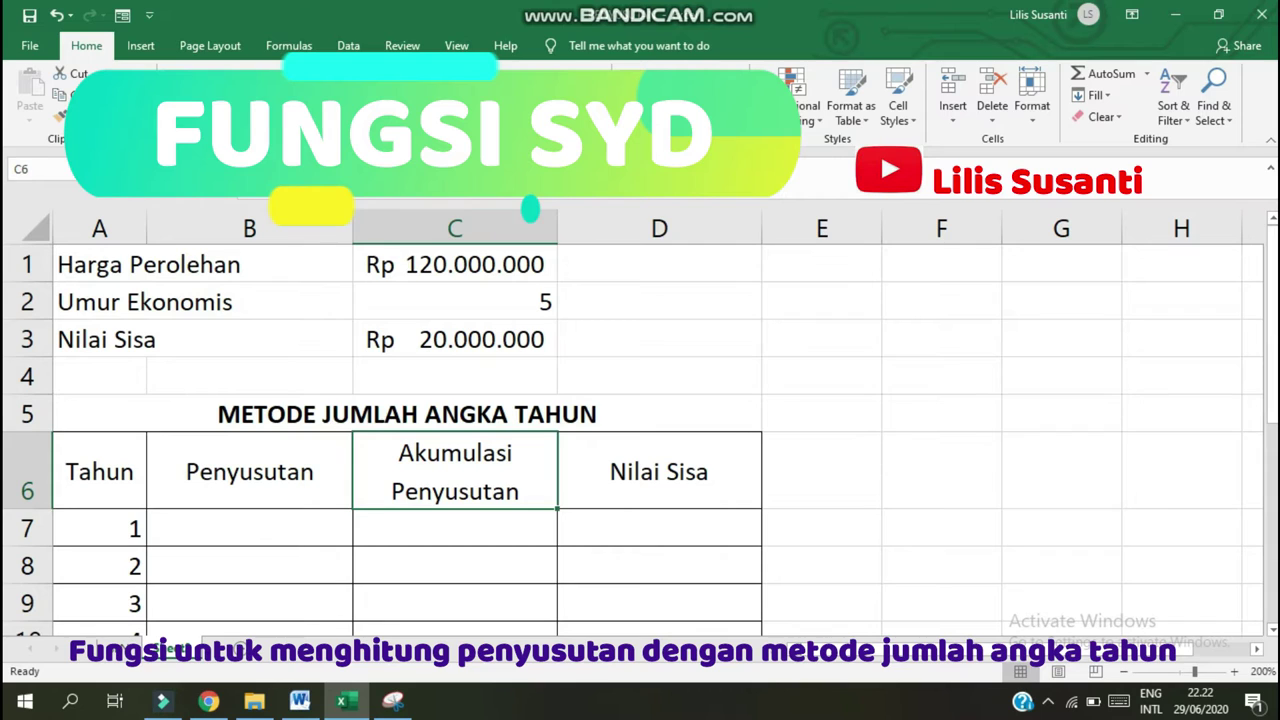
pyautogui.click(659, 470)
pyautogui.click(99, 470)
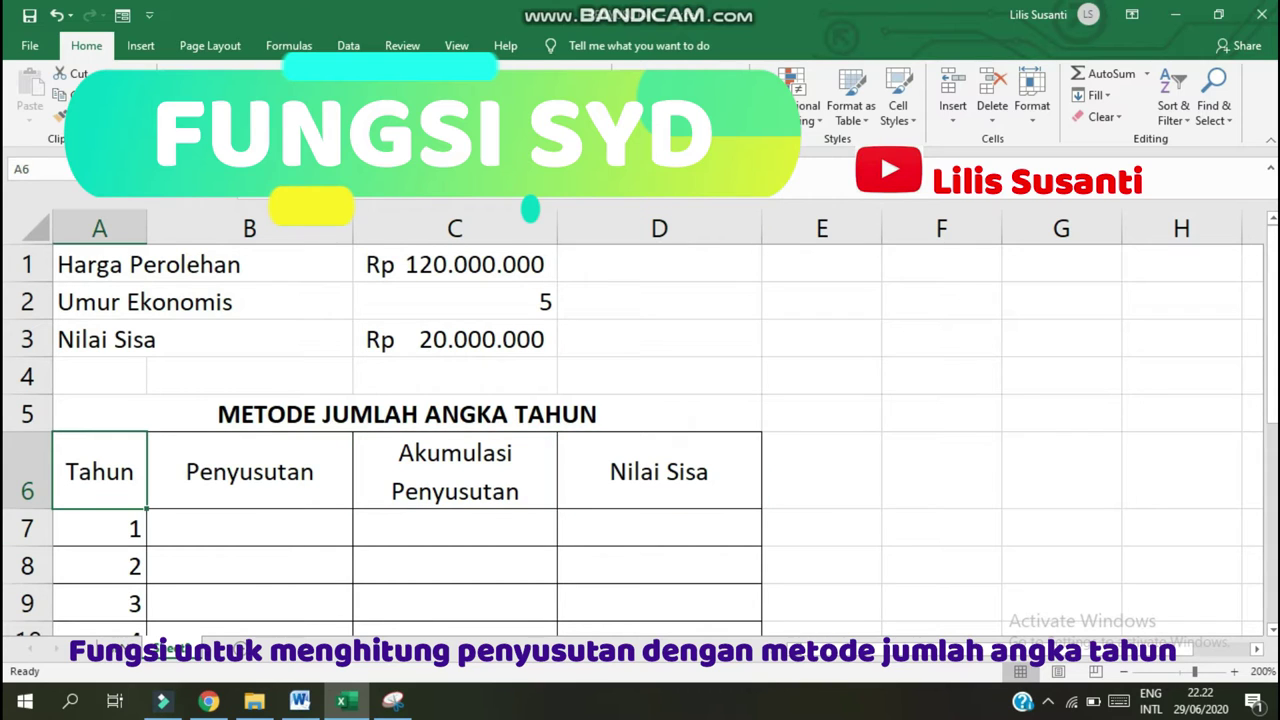
pyautogui.click(455, 264)
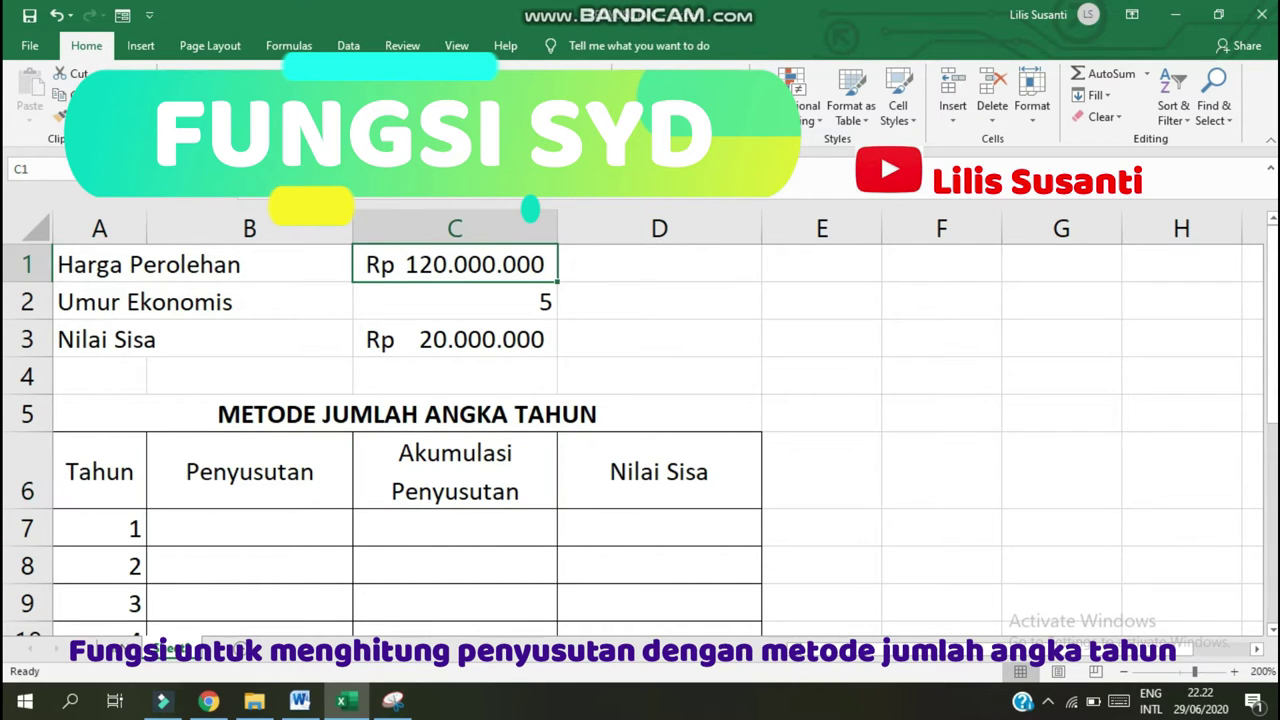
pyautogui.click(455, 301)
pyautogui.click(99, 527)
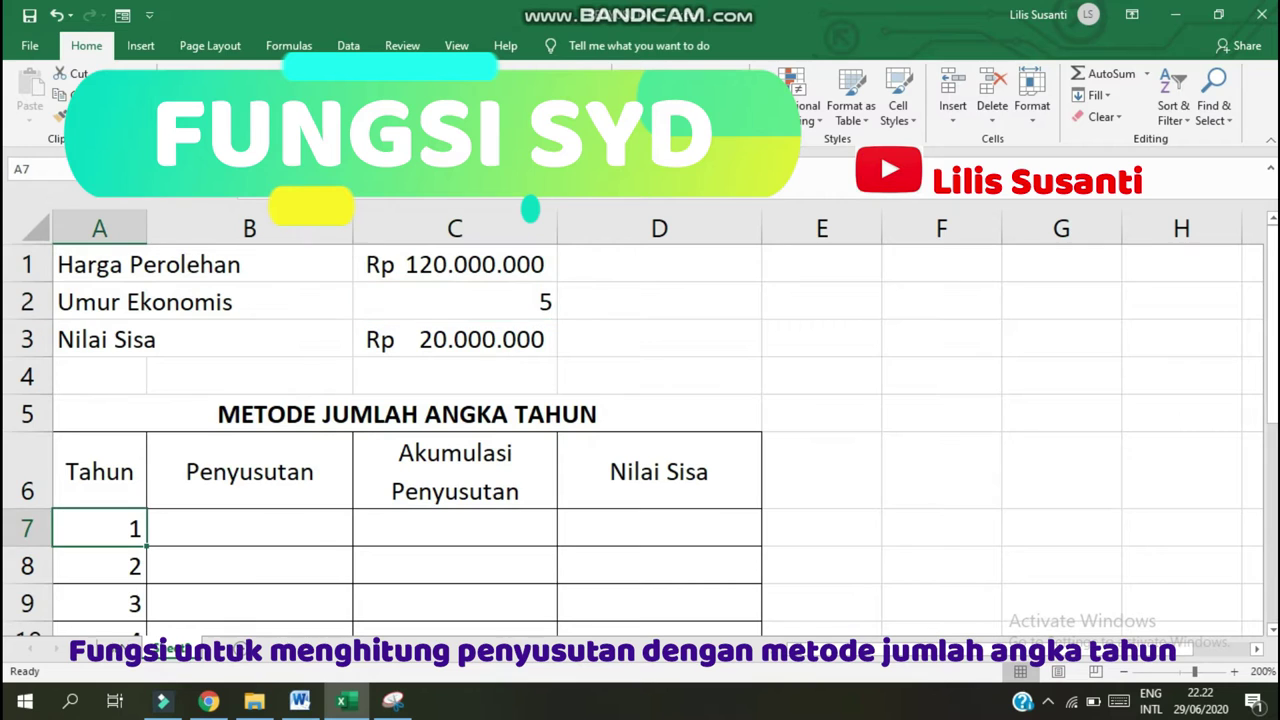
# Check the year rows and the year-1 Penyusutan, Akumulasi Penyusutan and Nilai Sisa cells
pyautogui.scroll(-2, 640, 440)
pyautogui.click(100, 486)
pyautogui.scroll(2, 640, 440)
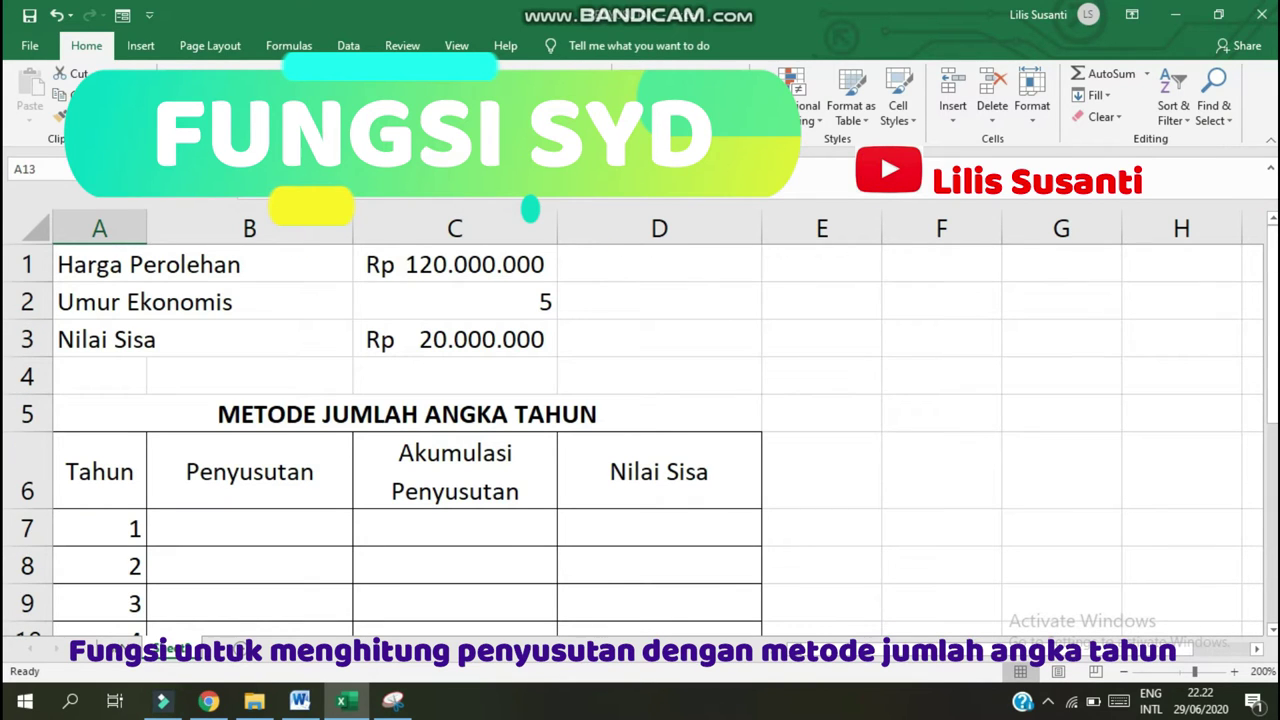
pyautogui.click(249, 527)
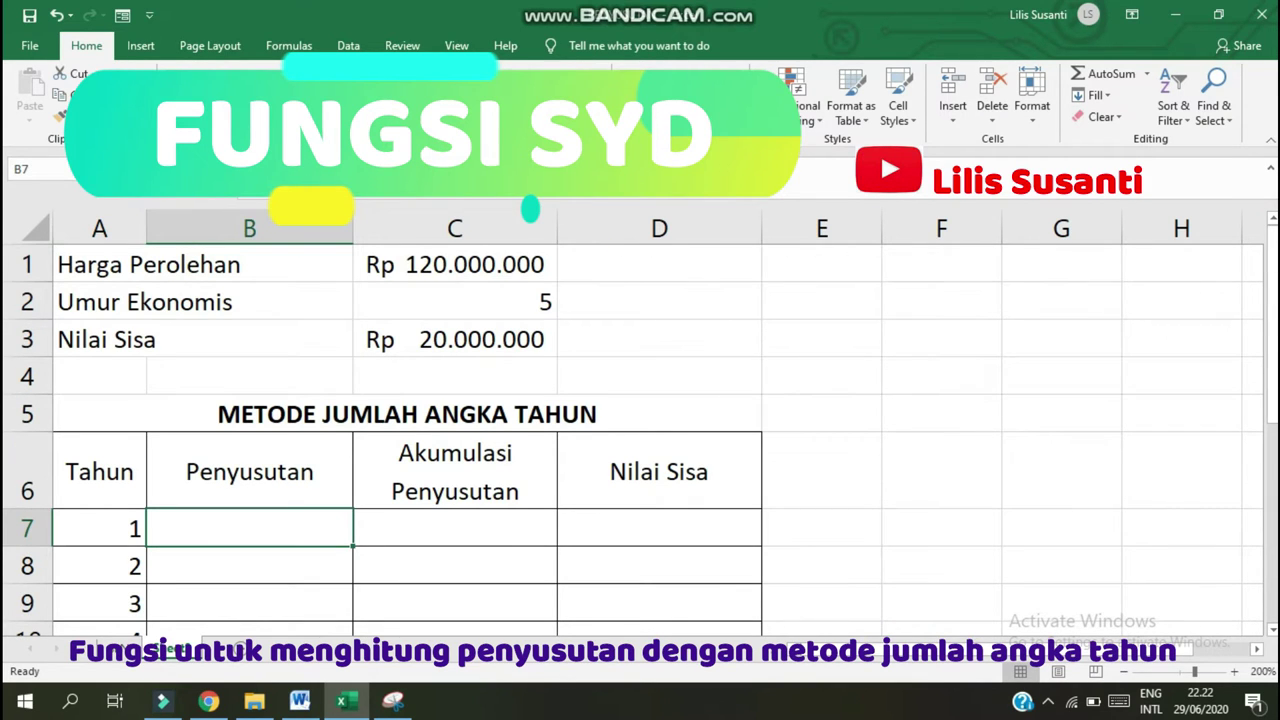
pyautogui.click(249, 470)
pyautogui.click(249, 527)
pyautogui.click(249, 565)
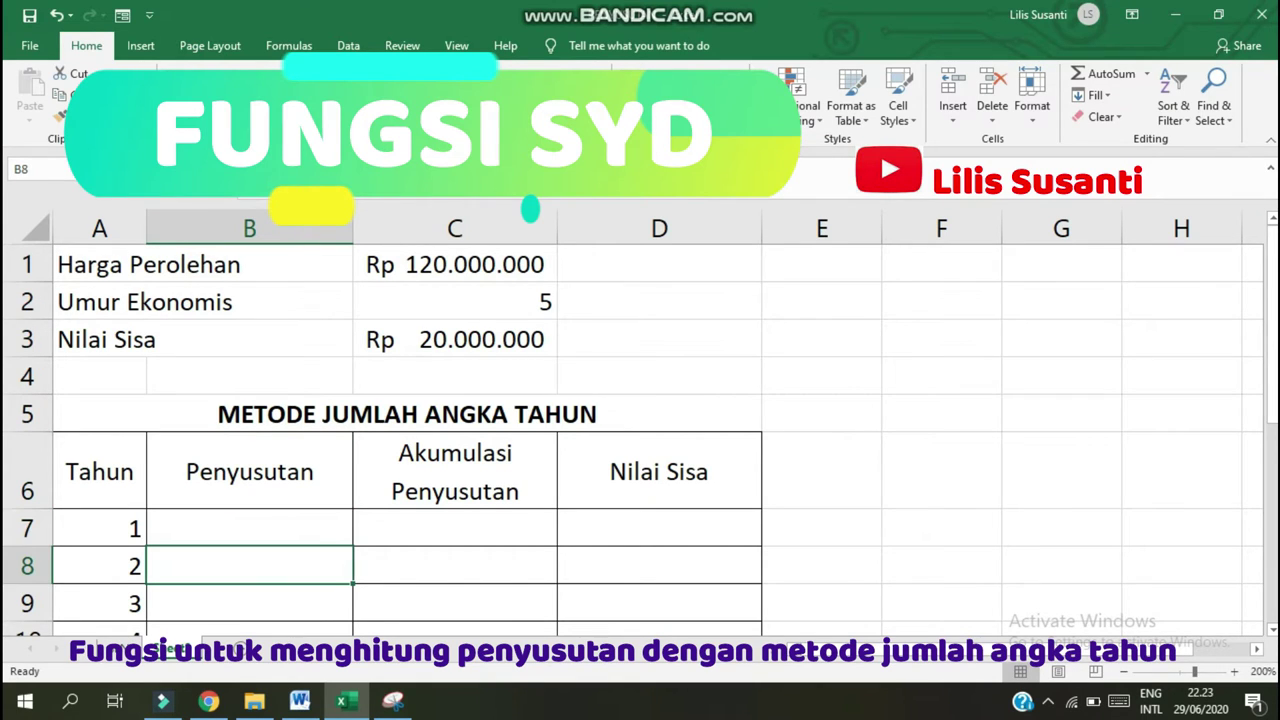
pyautogui.click(249, 527)
pyautogui.click(455, 527)
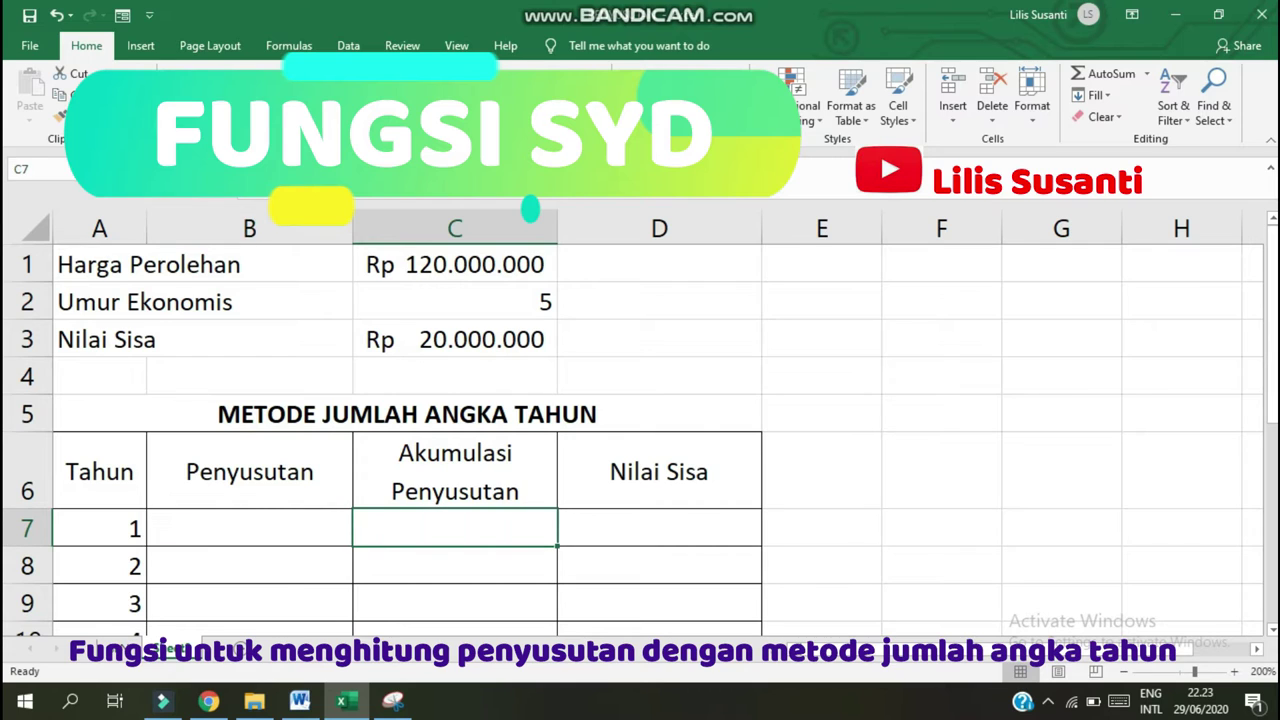
pyautogui.click(455, 565)
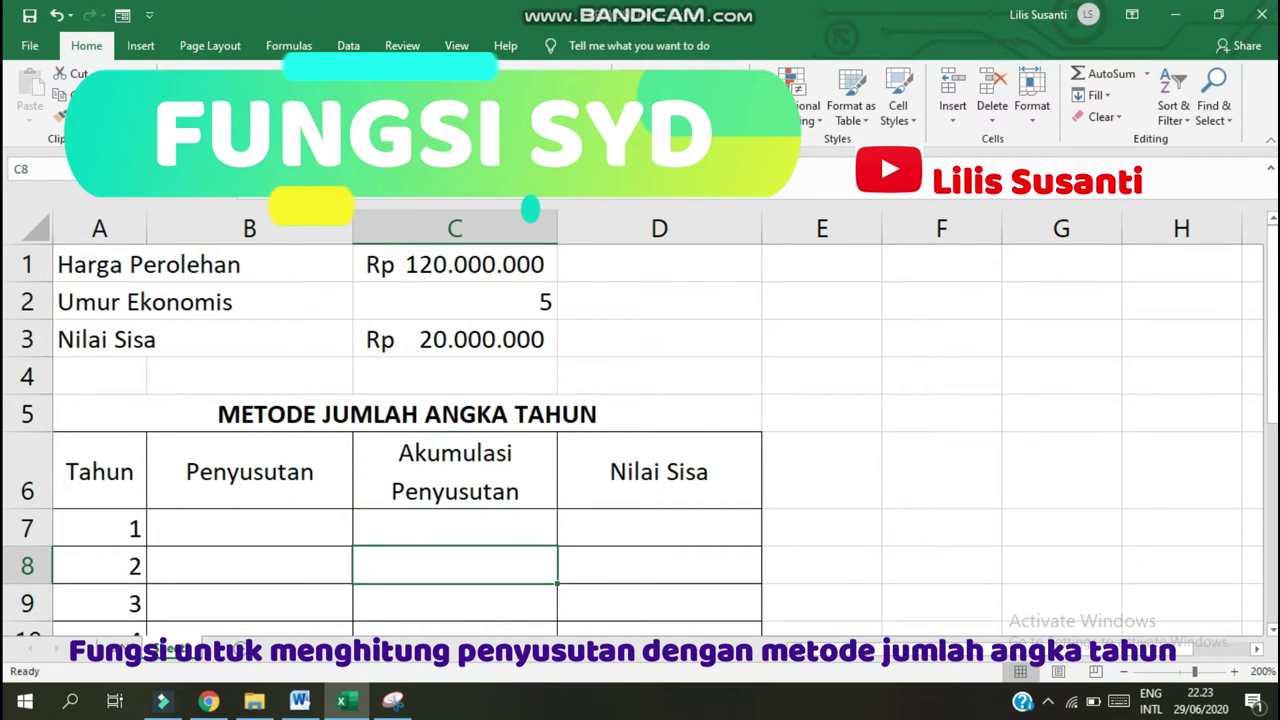
pyautogui.click(455, 527)
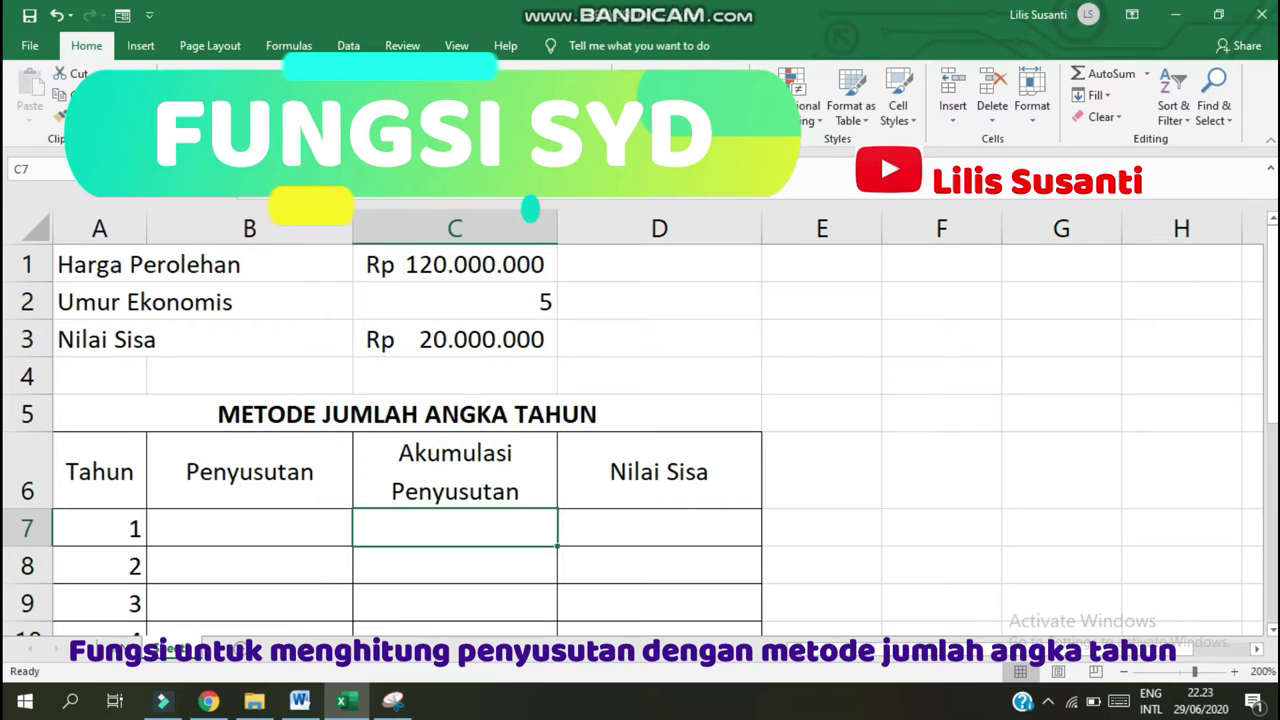
pyautogui.press('Down')
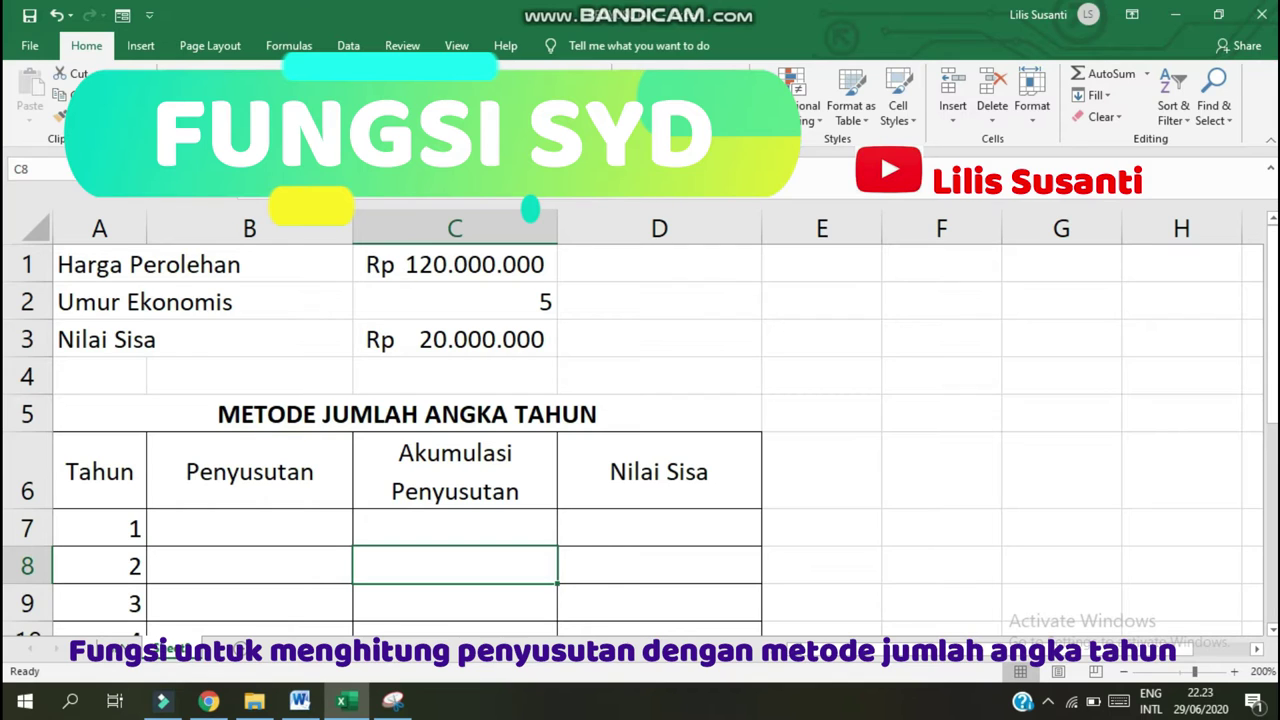
pyautogui.click(659, 527)
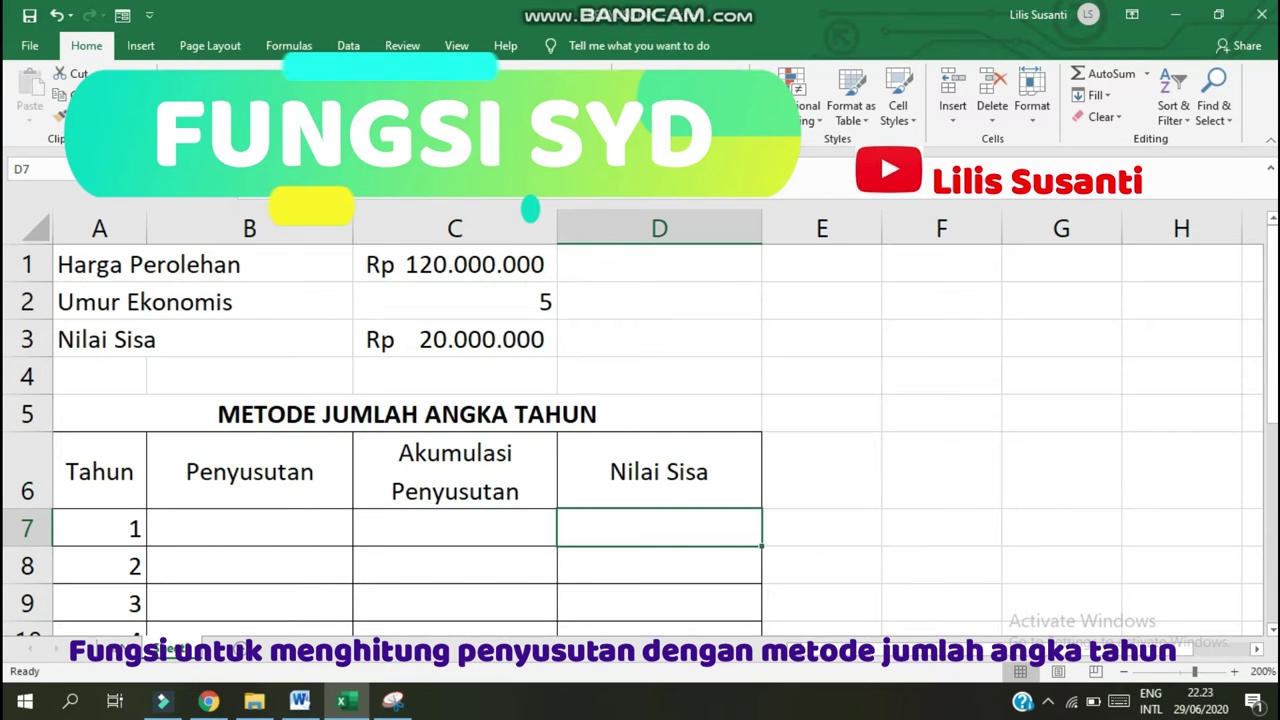
# Enter =SYD( in B7 and bring up its Function Arguments fields
pyautogui.click(249, 527)
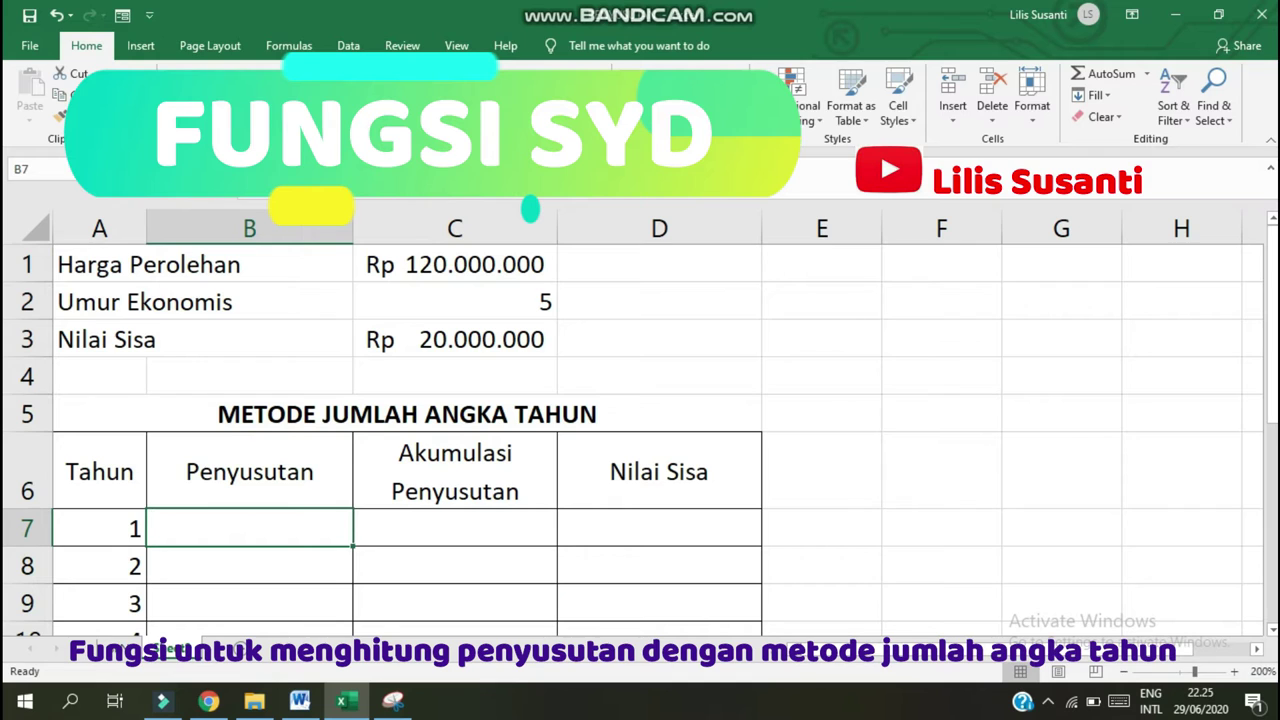
pyautogui.write('=')
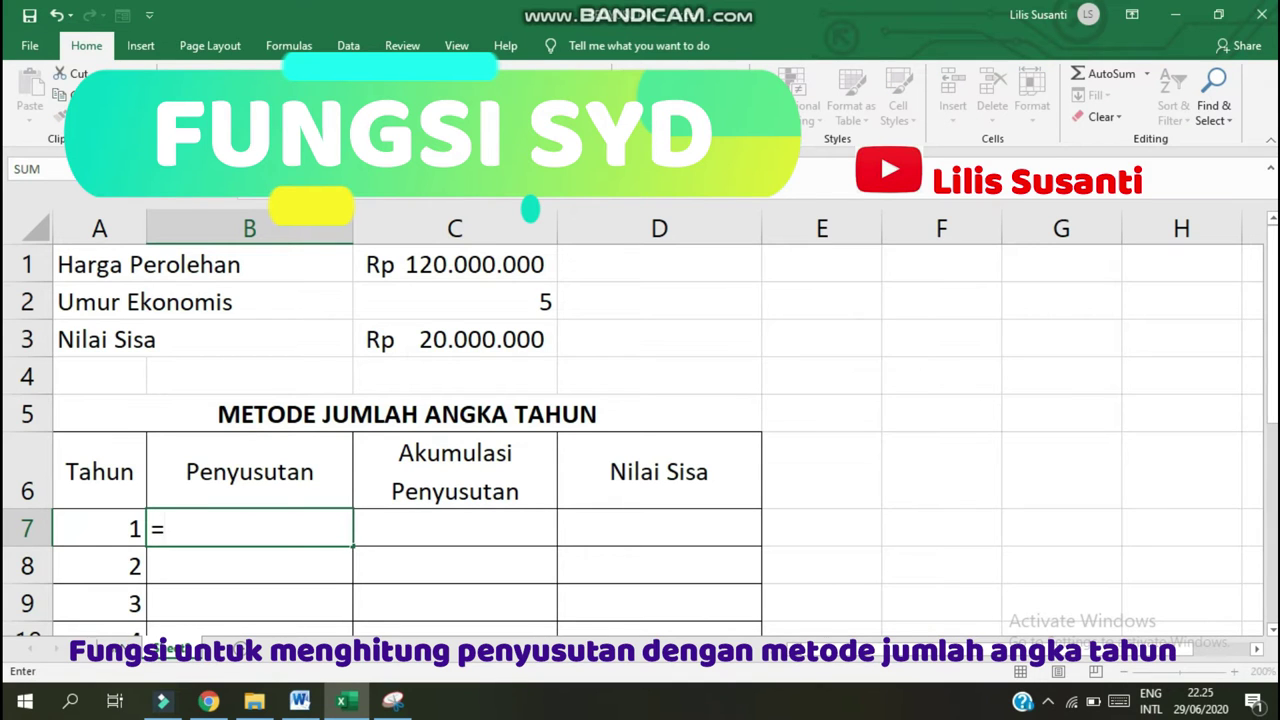
pyautogui.write('SYD')
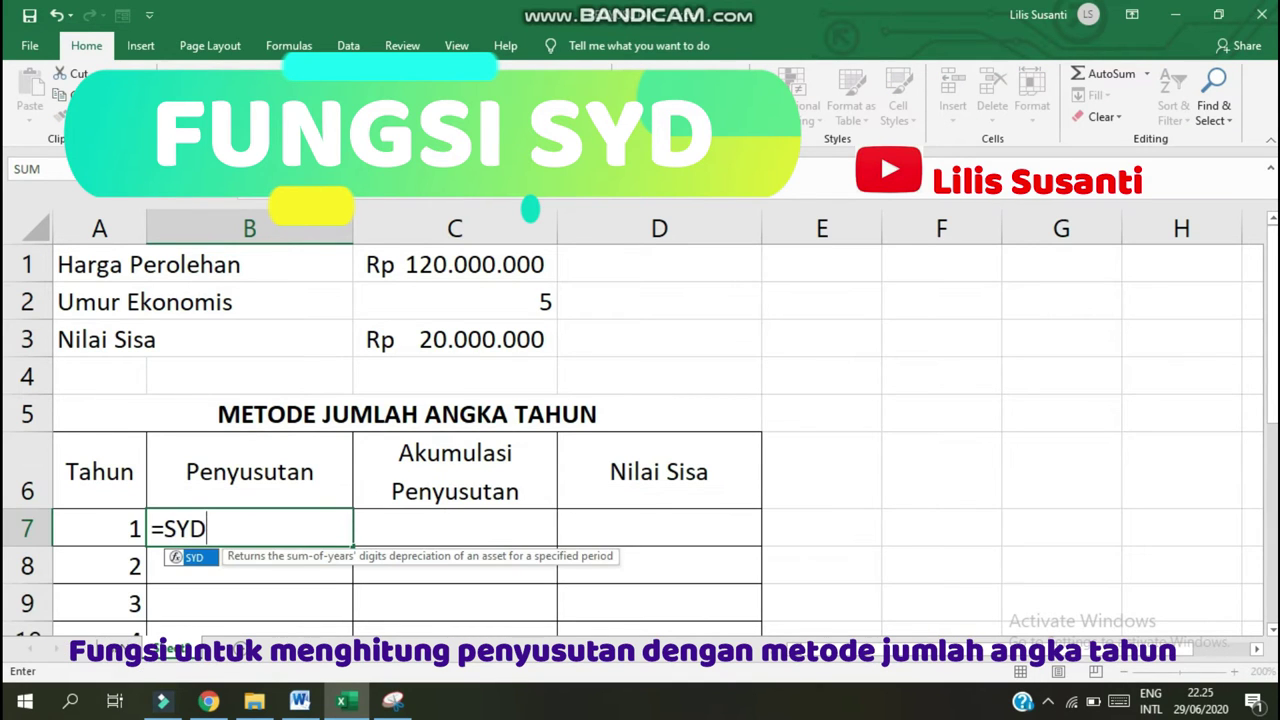
pyautogui.write('(')
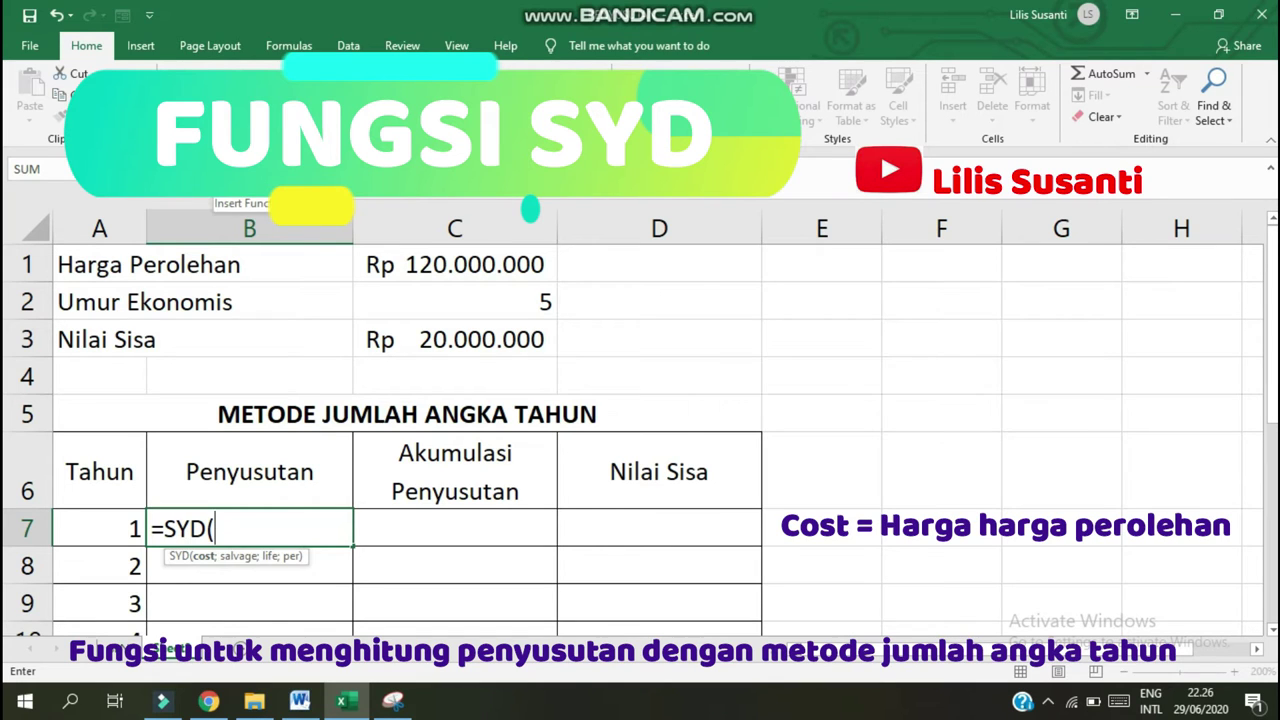
pyautogui.click(232, 169)
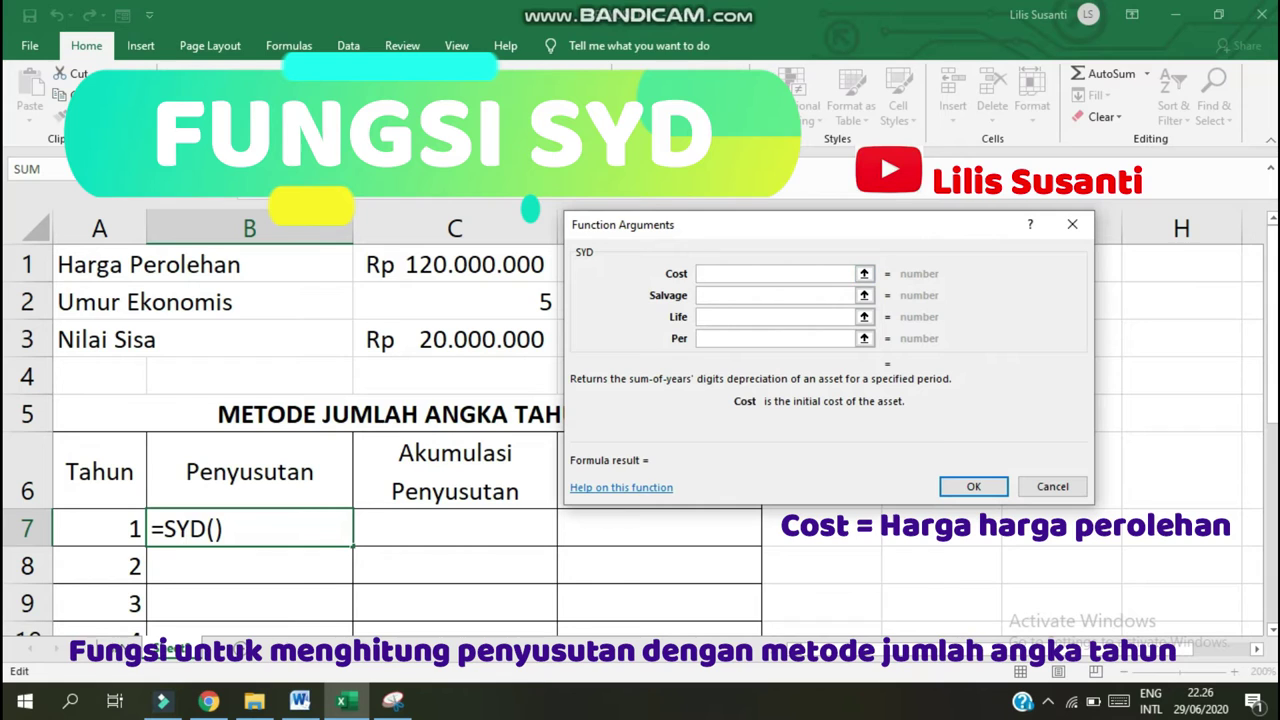
# Set the SYD cost argument to $C$1 and salvage to $C$3, both absolute references
pyautogui.click(454, 264)
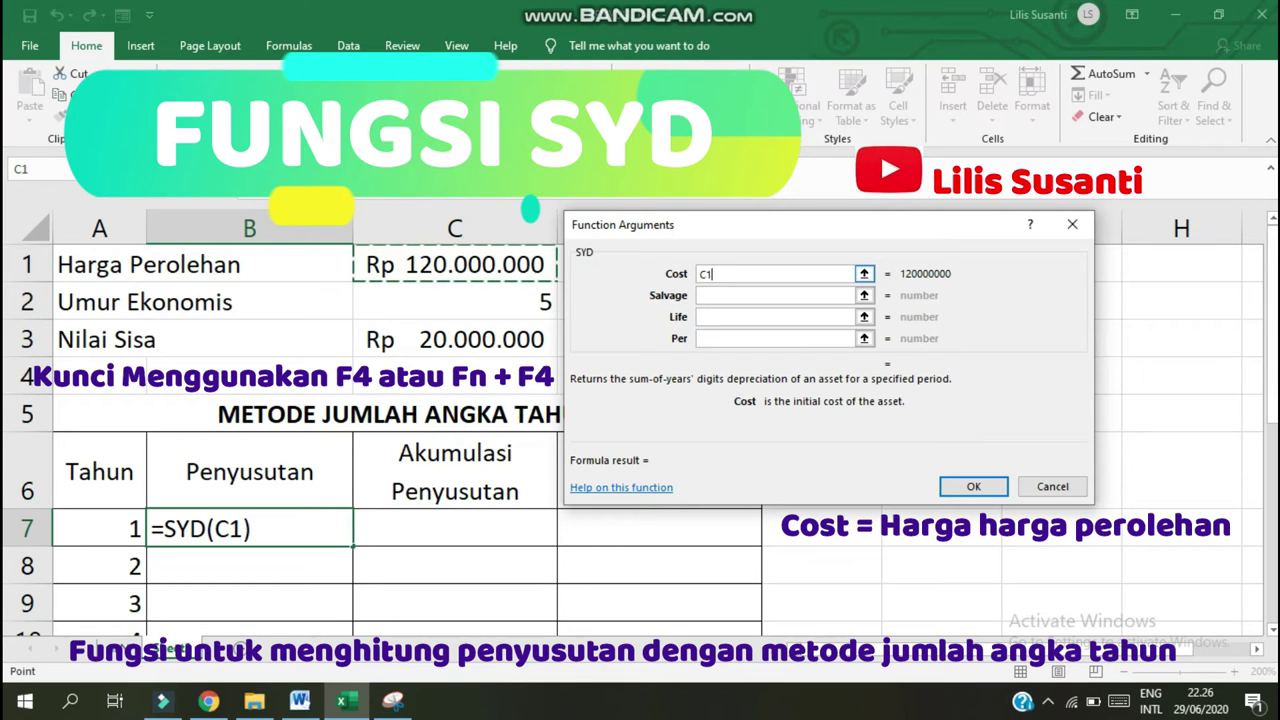
pyautogui.press('F4')
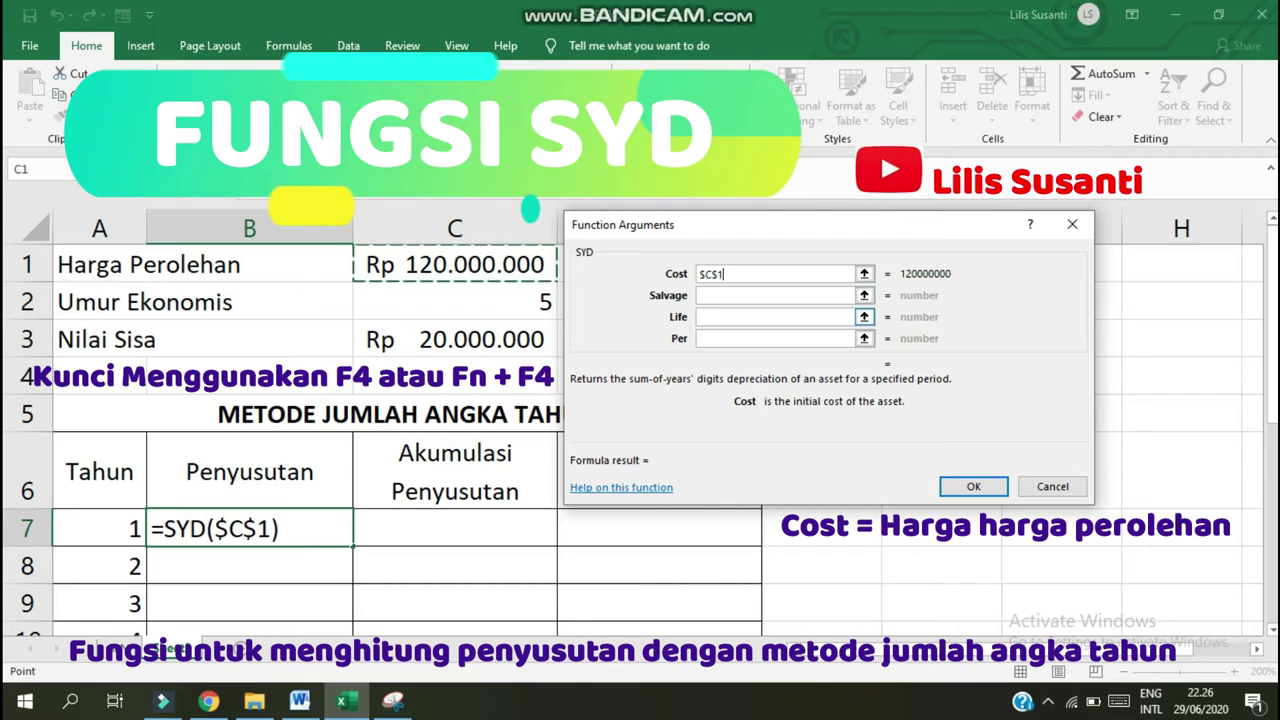
pyautogui.press('Tab')
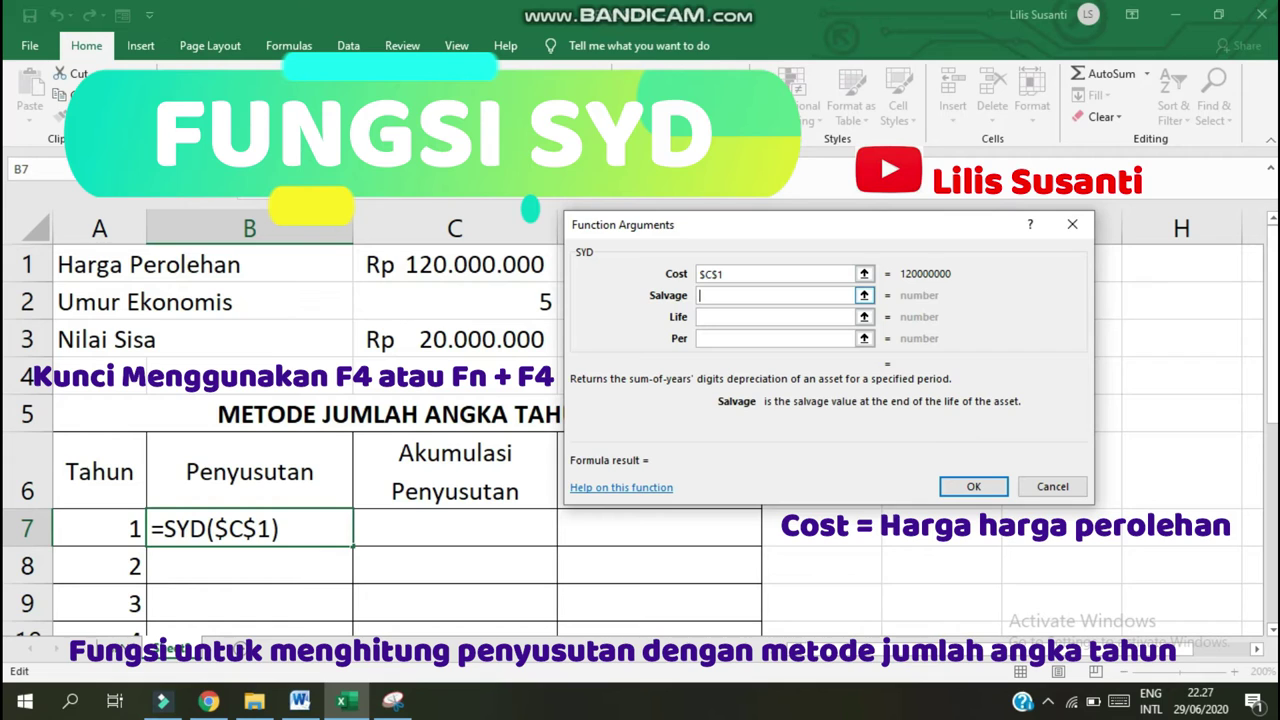
pyautogui.click(455, 339)
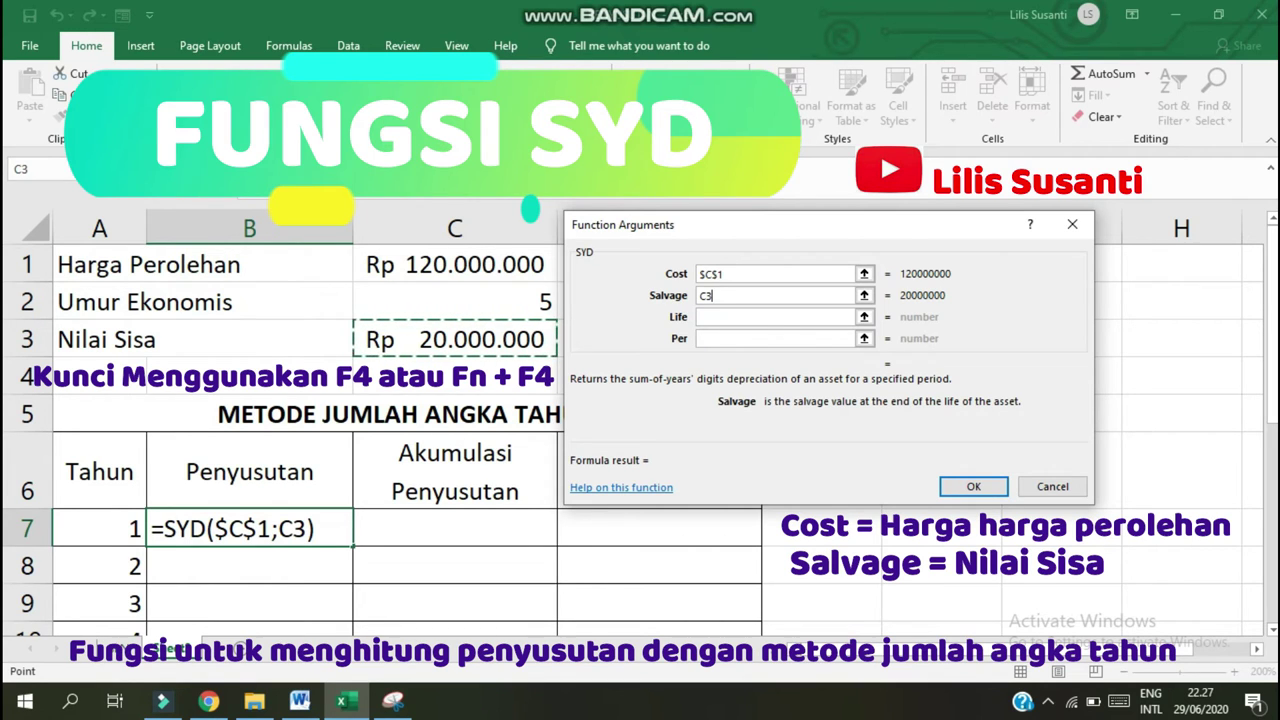
pyautogui.press('F4')
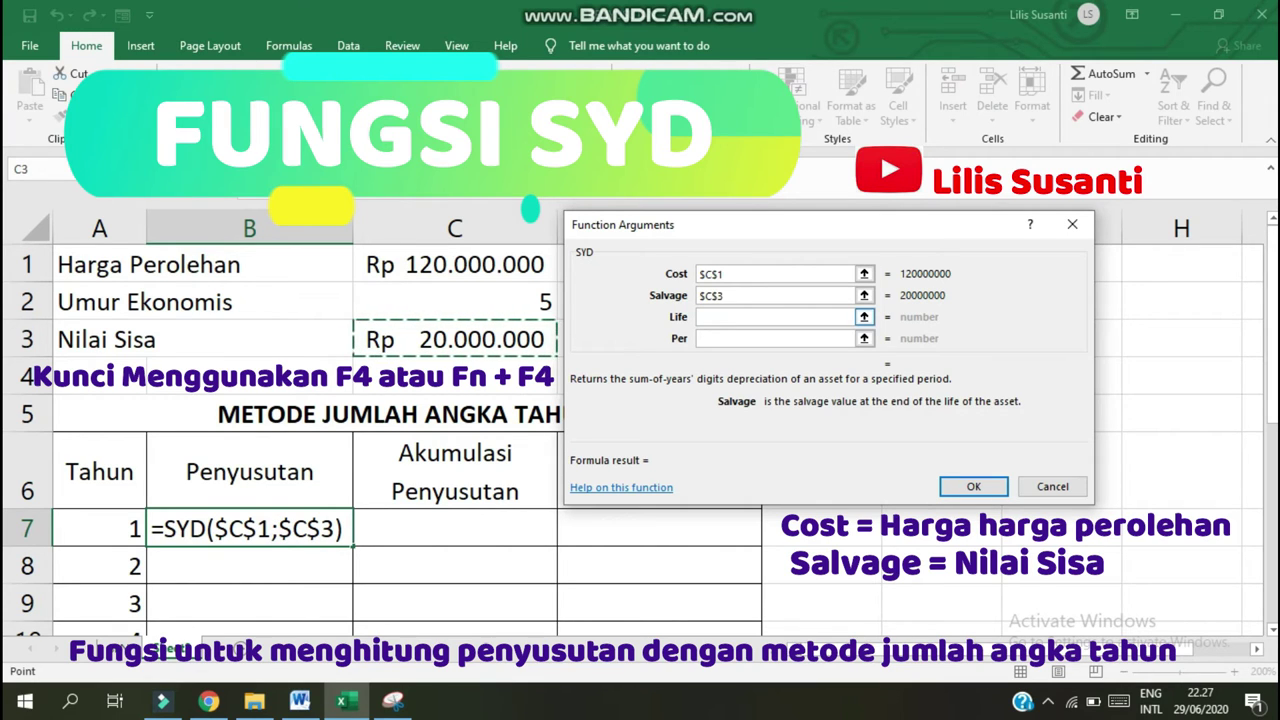
pyautogui.press('Tab')
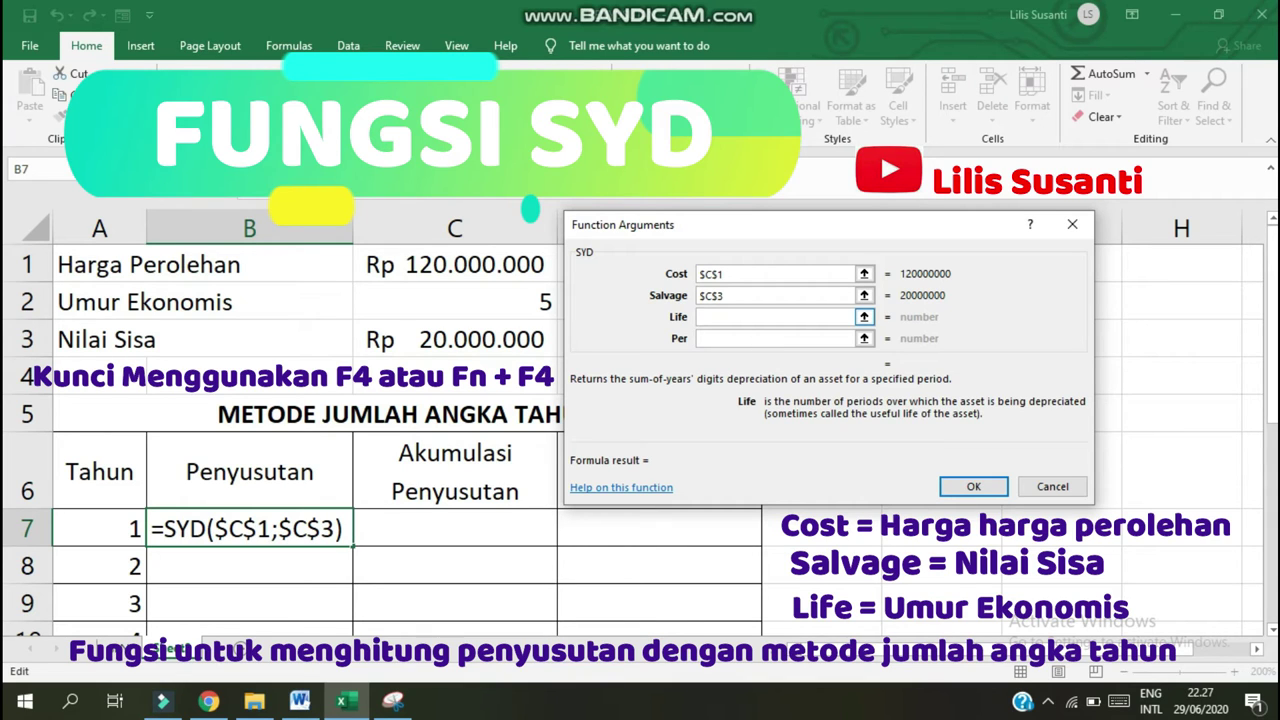
# Set SYD Life to absolute $C$2 and Per to A7, previewing Rp33.333.333 for year 1
pyautogui.click(455, 302)
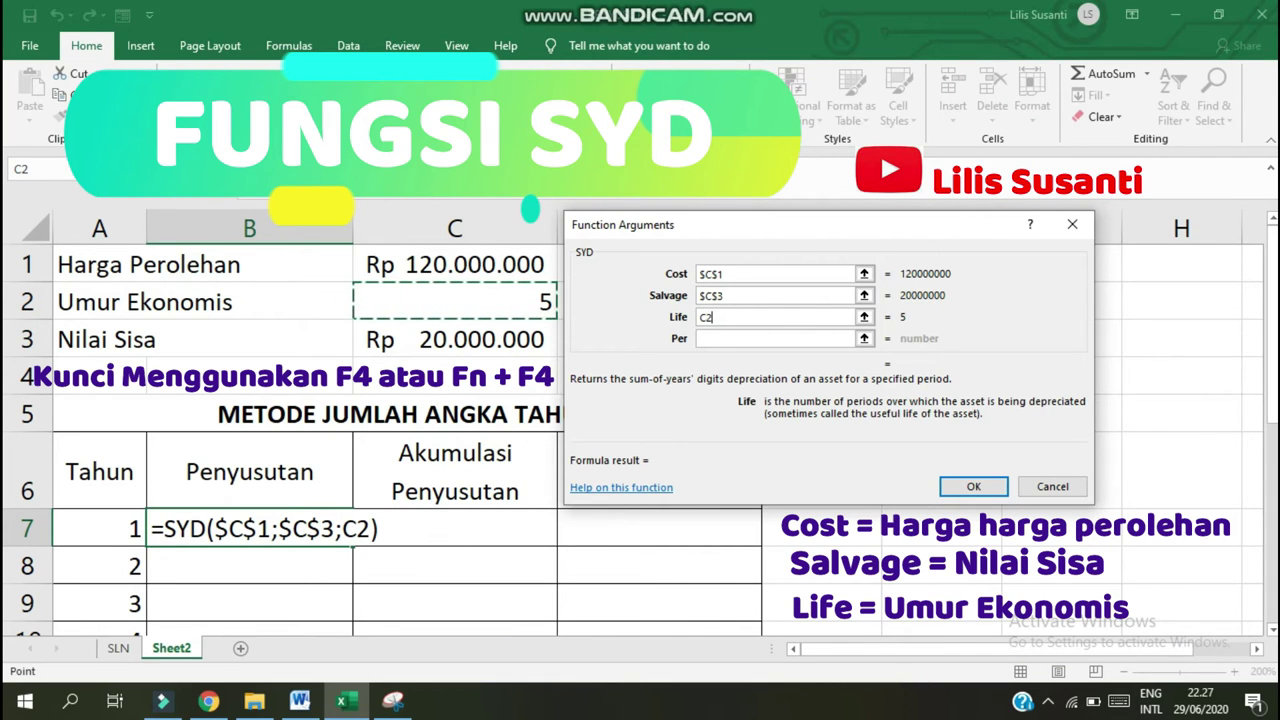
pyautogui.press('F4')
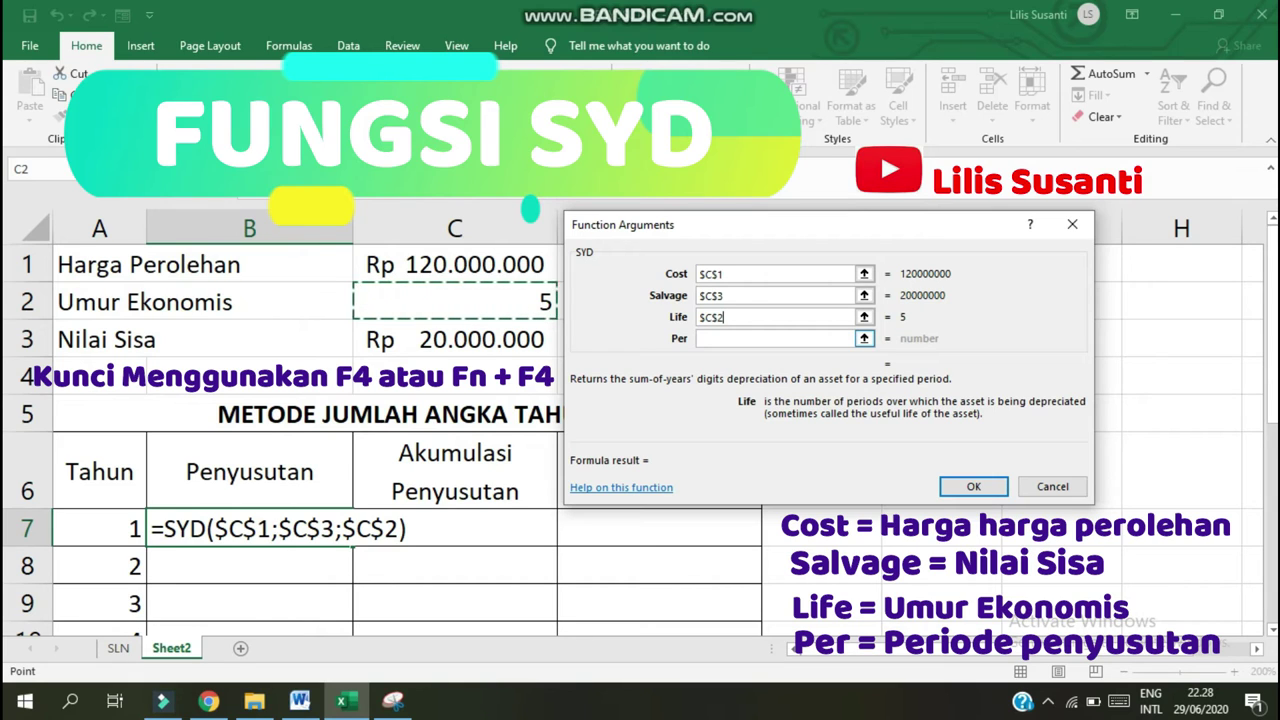
pyautogui.press('Tab')
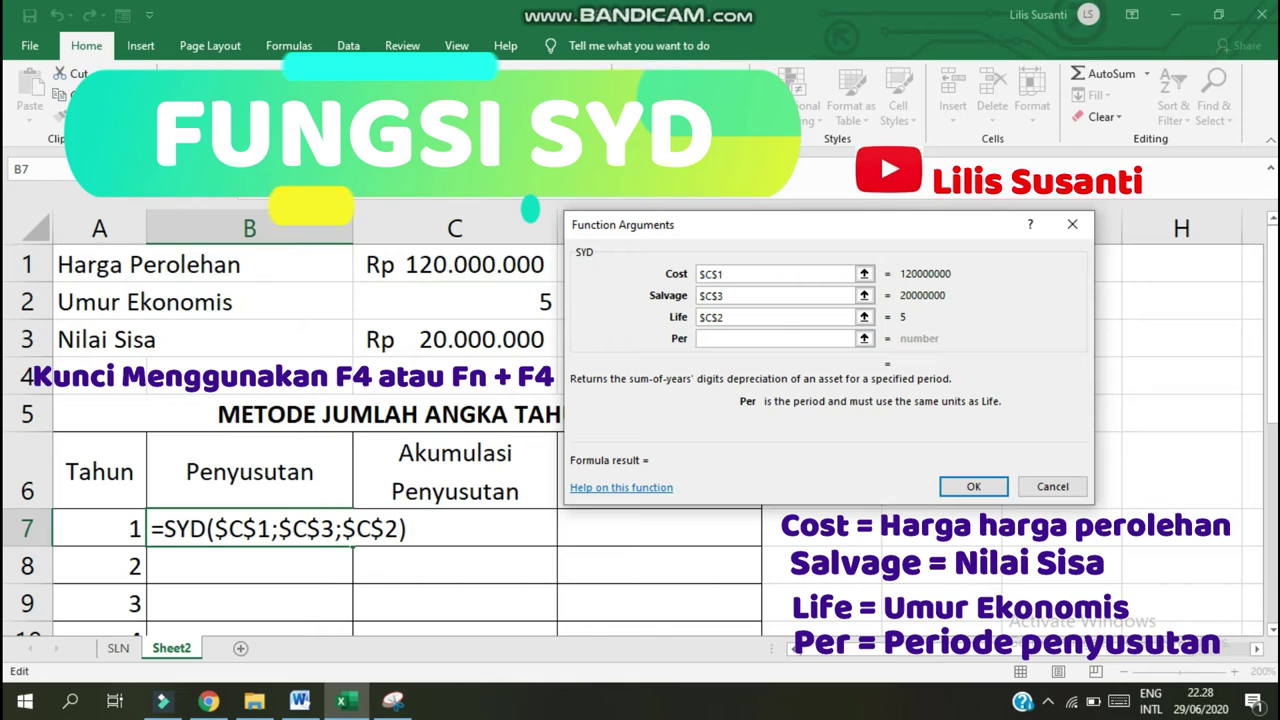
pyautogui.click(99, 528)
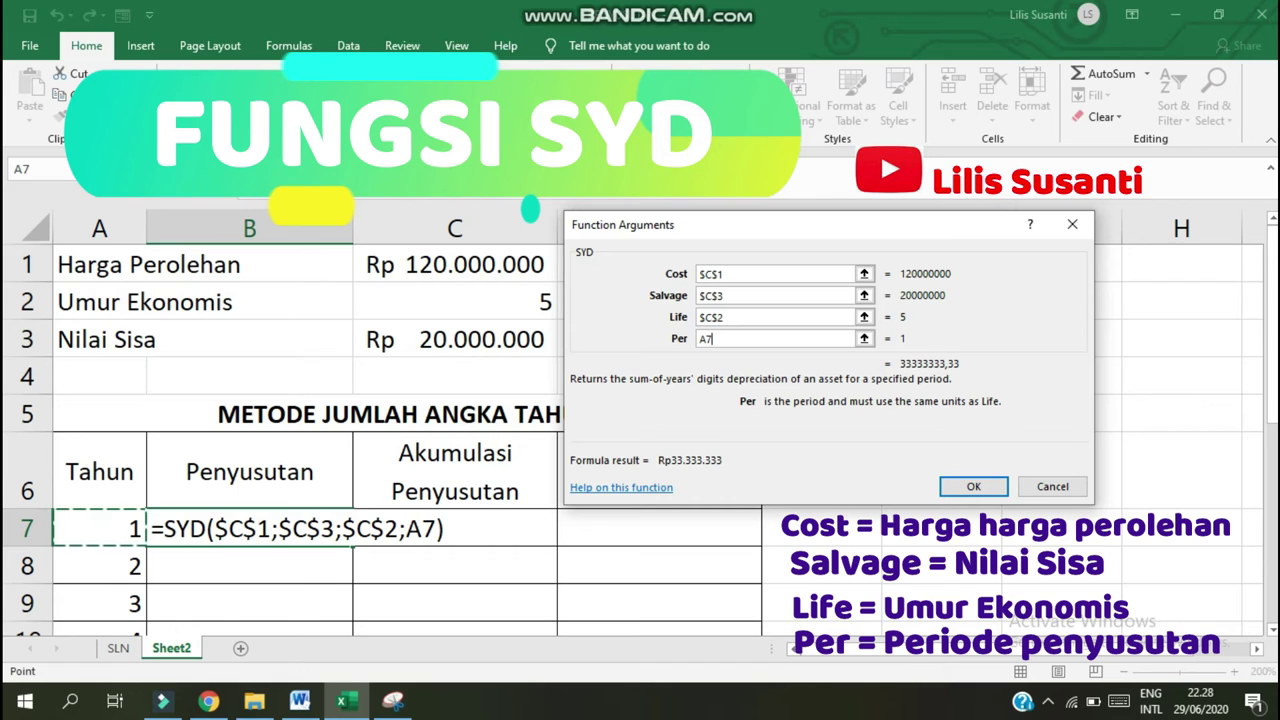
# Confirm the year-1 SYD formula and copy it into B8, checking the year-2 formula
pyautogui.doubleClick(972, 486)
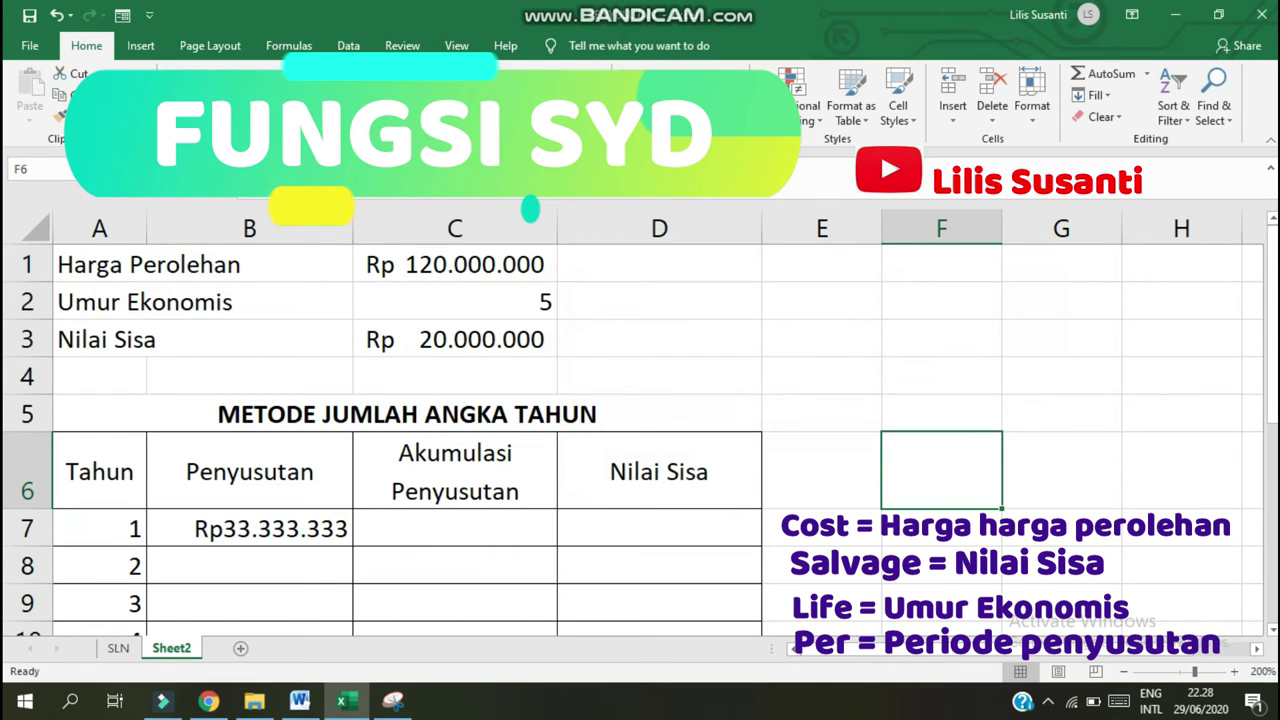
pyautogui.scroll(-1, 640, 440)
pyautogui.click(249, 415)
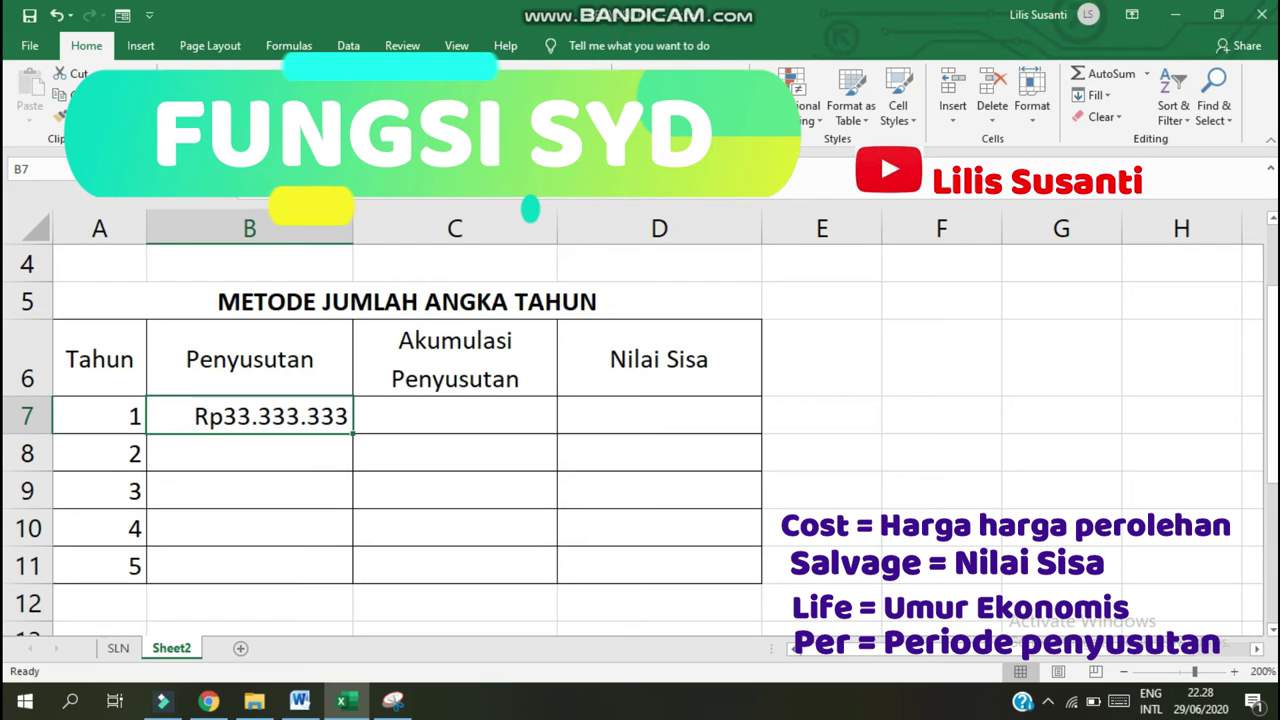
pyautogui.moveTo(352, 433); pyautogui.dragTo(352, 470)
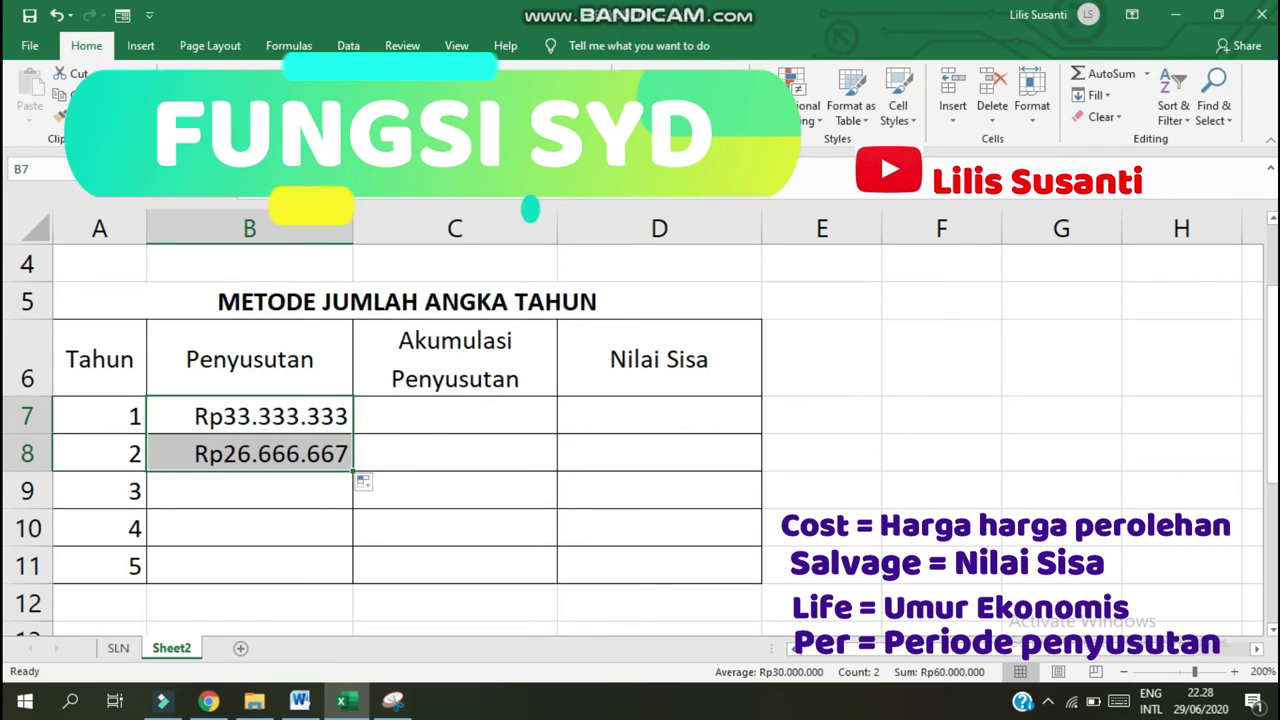
pyautogui.doubleClick(321, 453)
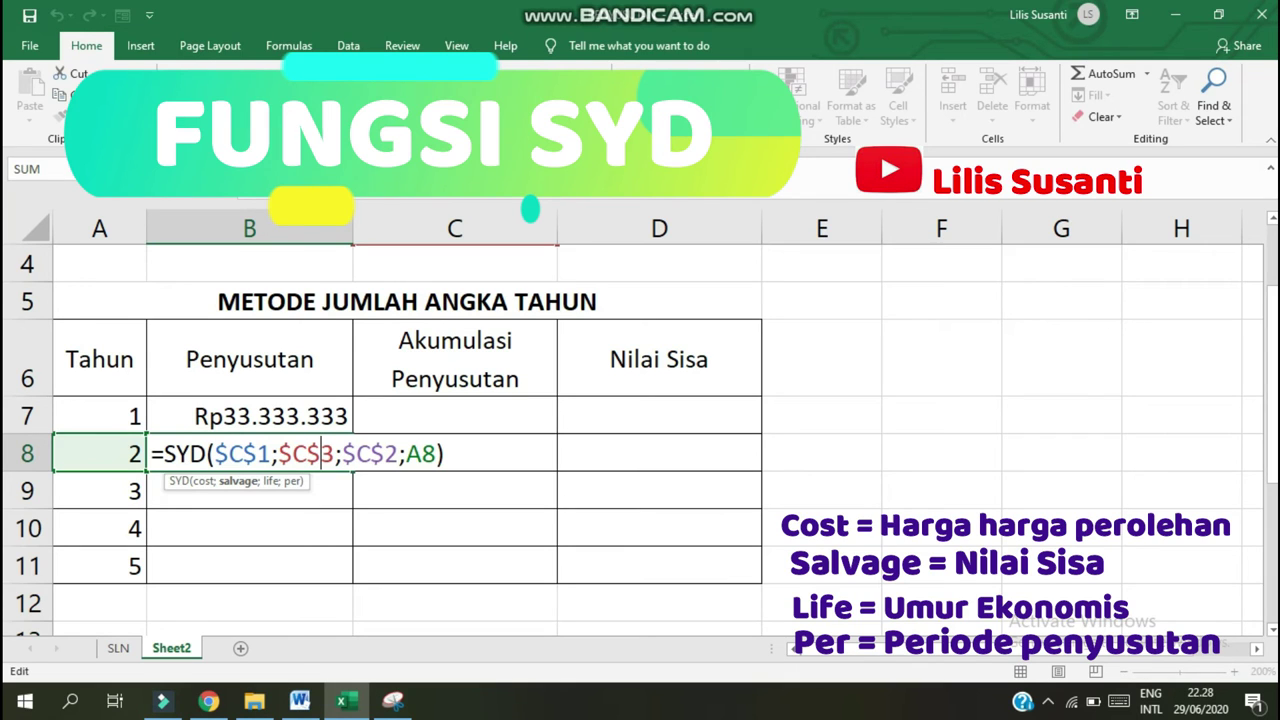
pyautogui.press('Return')
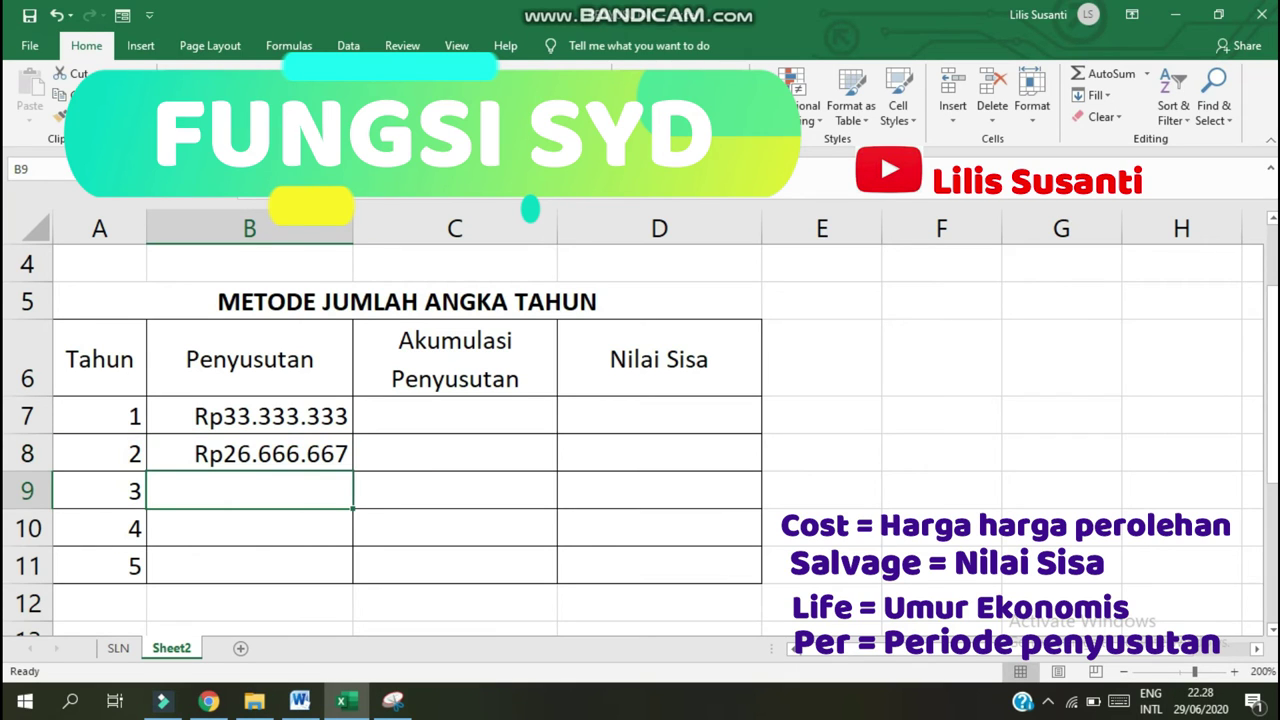
# Extend the Penyusutan formula from B8 down through year 5 in B11
pyautogui.click(249, 453)
pyautogui.moveTo(352, 470); pyautogui.dragTo(350, 580)
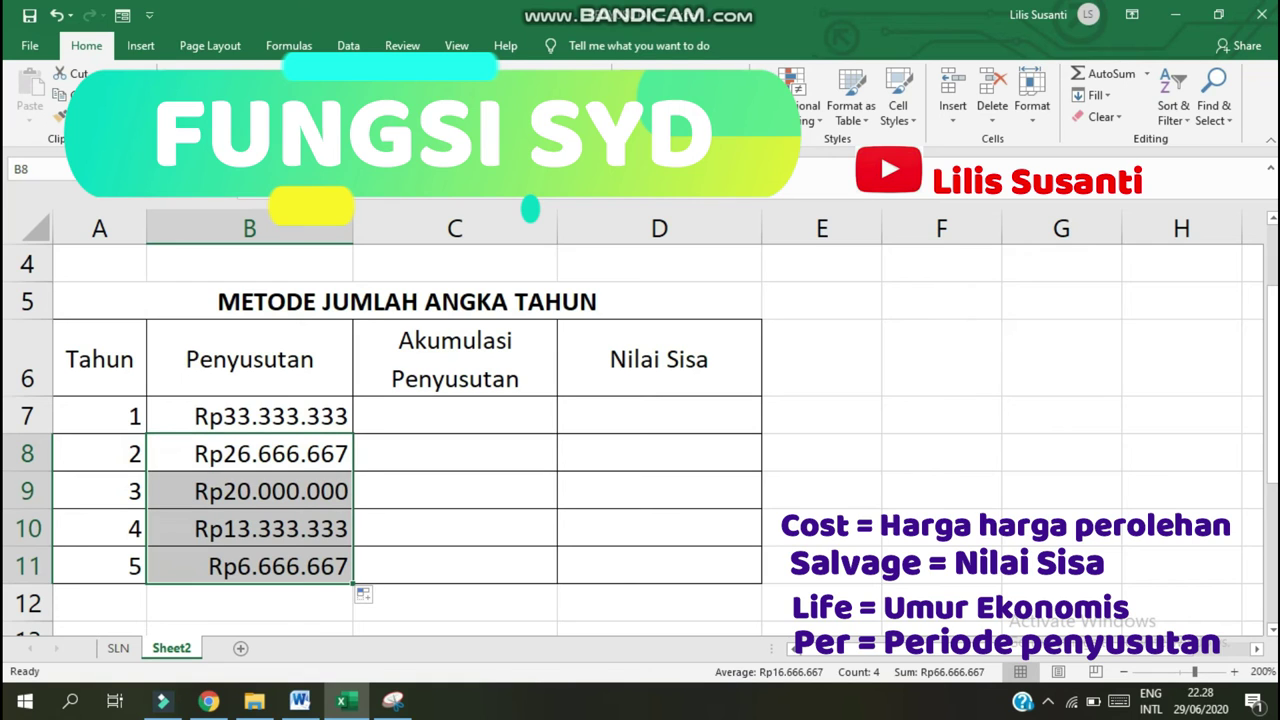
pyautogui.click(455, 416)
pyautogui.scroll(1, 455, 416)
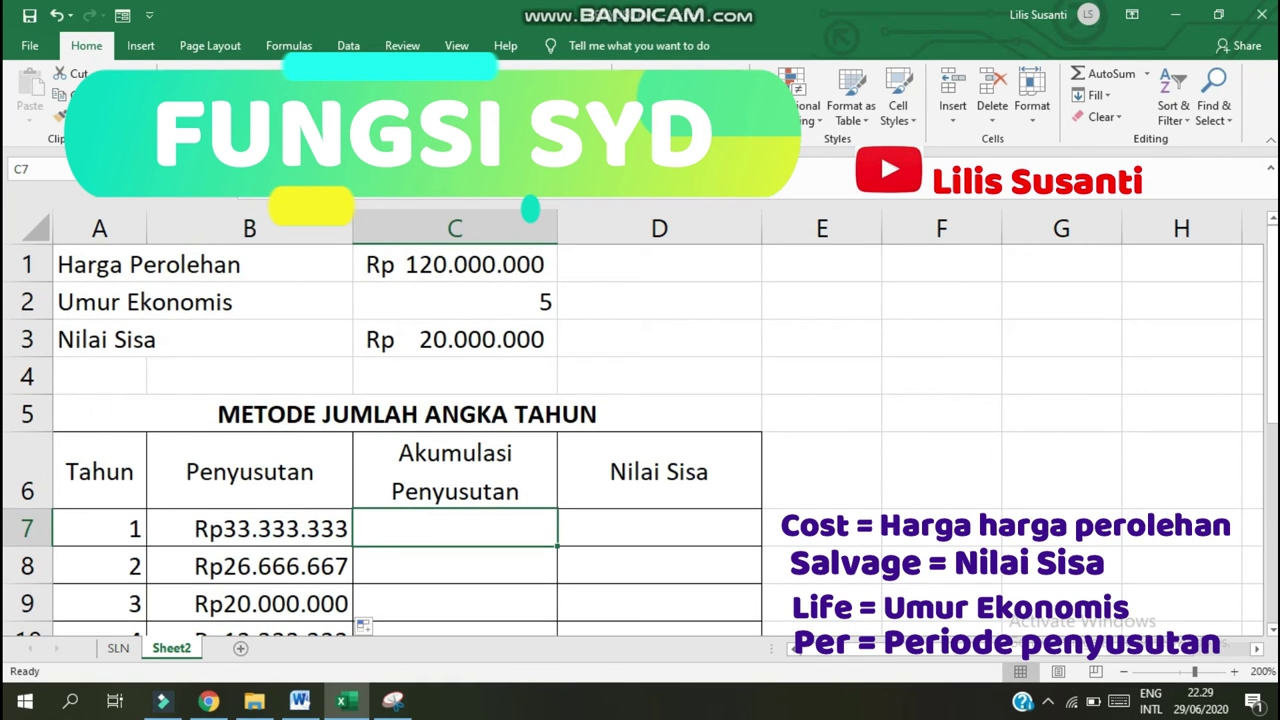
# Set year-1 Akumulasi Penyusutan in C7 to =B7, giving Rp33.333.333
pyautogui.write('=')
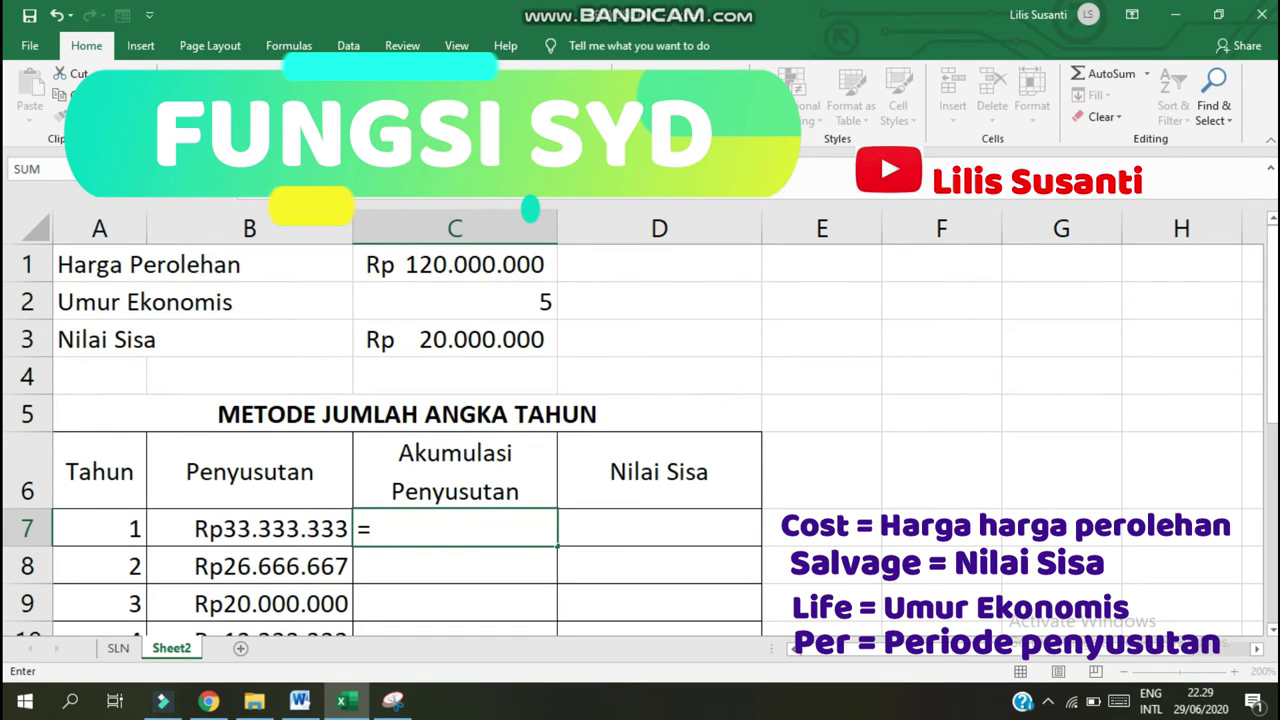
pyautogui.click(250, 528)
pyautogui.press('Return')
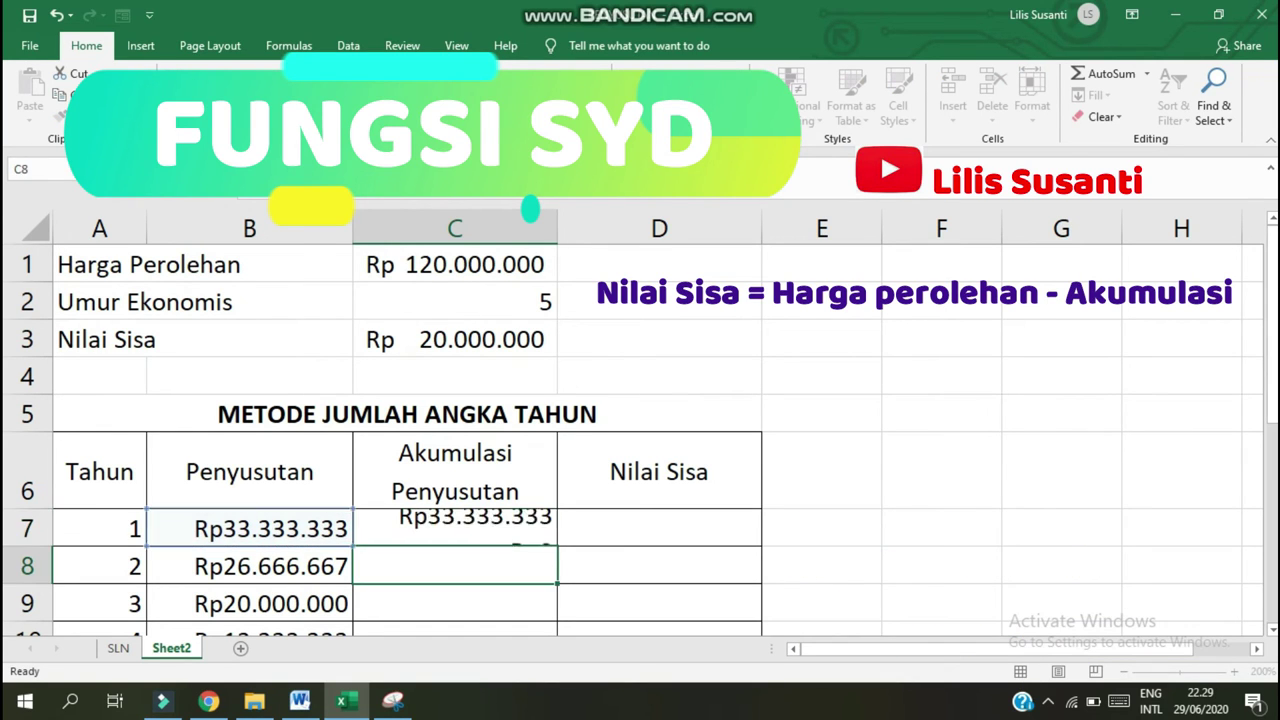
# Set year-1 Nilai Sisa in D7 to =$C$1-C7, giving Rp 86.666.667
pyautogui.click(659, 527)
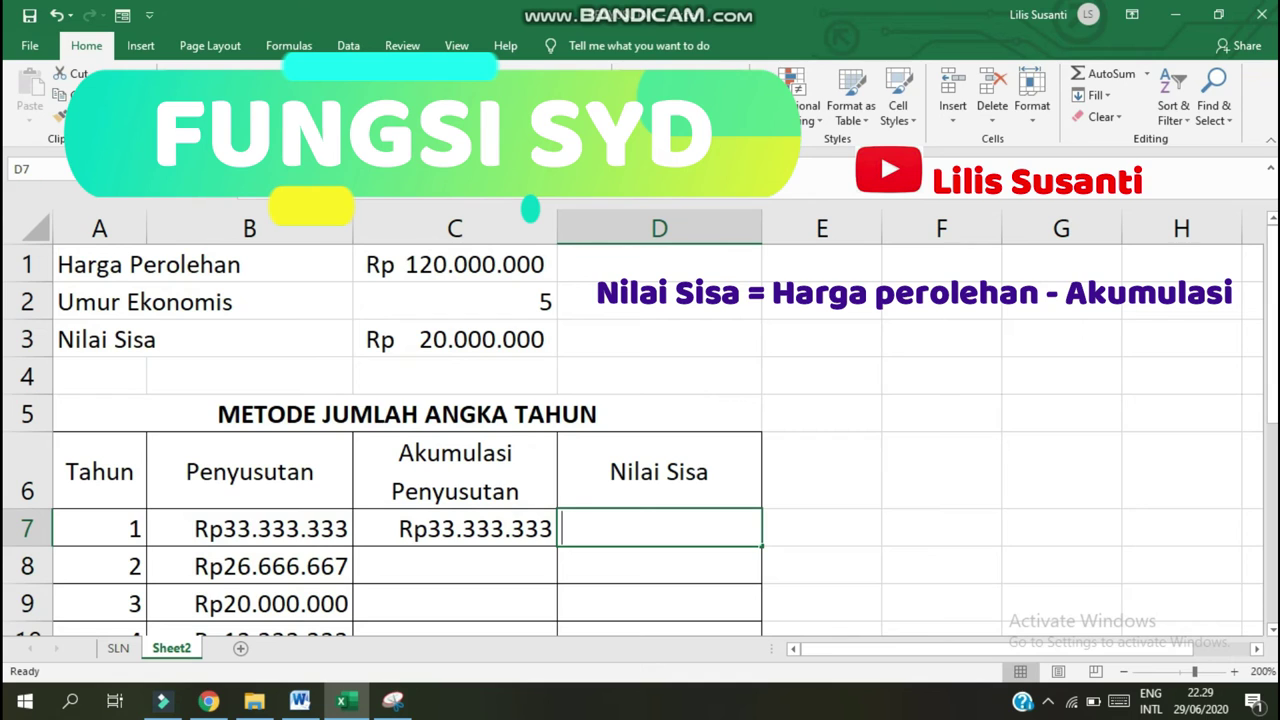
pyautogui.write('=')
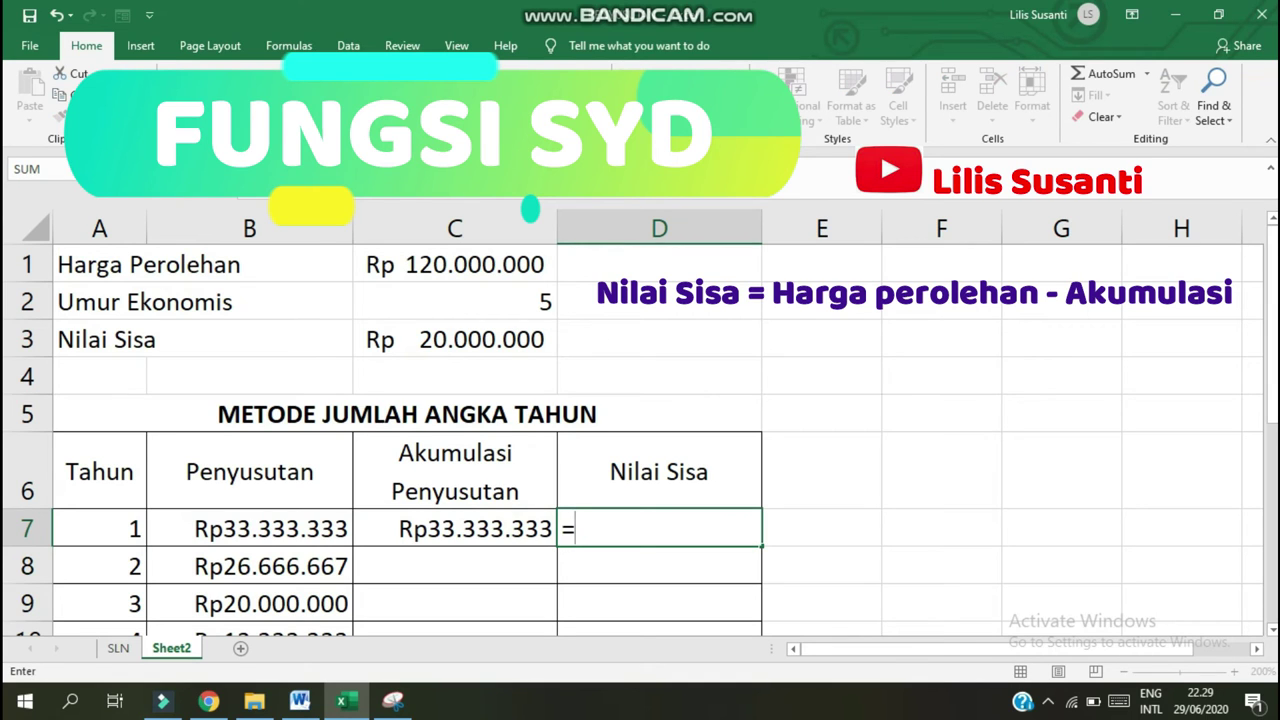
pyautogui.click(455, 264)
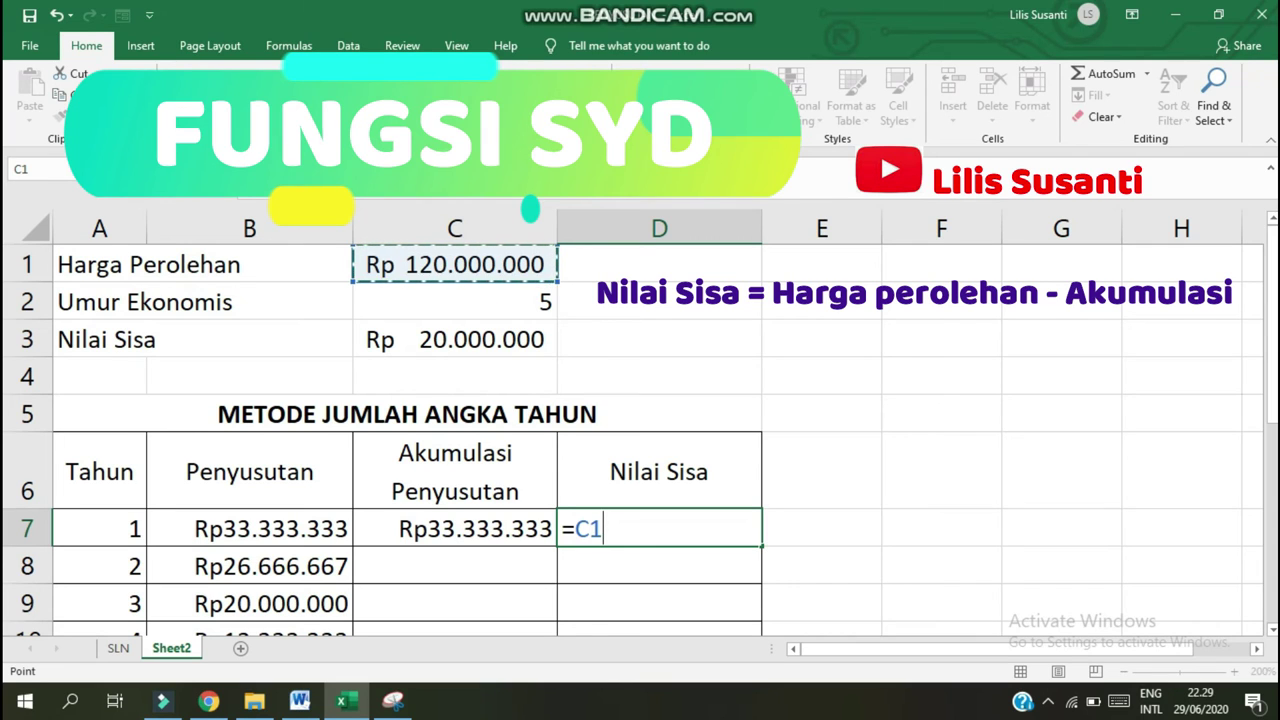
pyautogui.press('F4')
pyautogui.write('$C$1-')
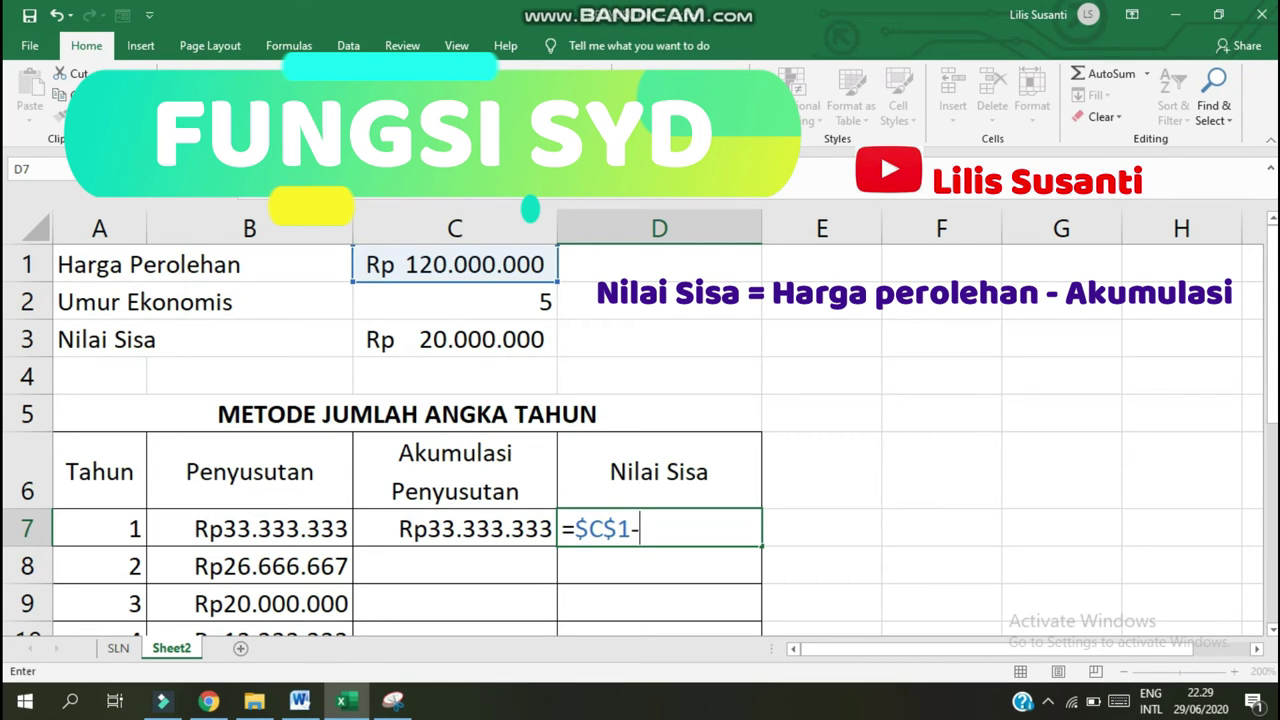
pyautogui.press('Left')
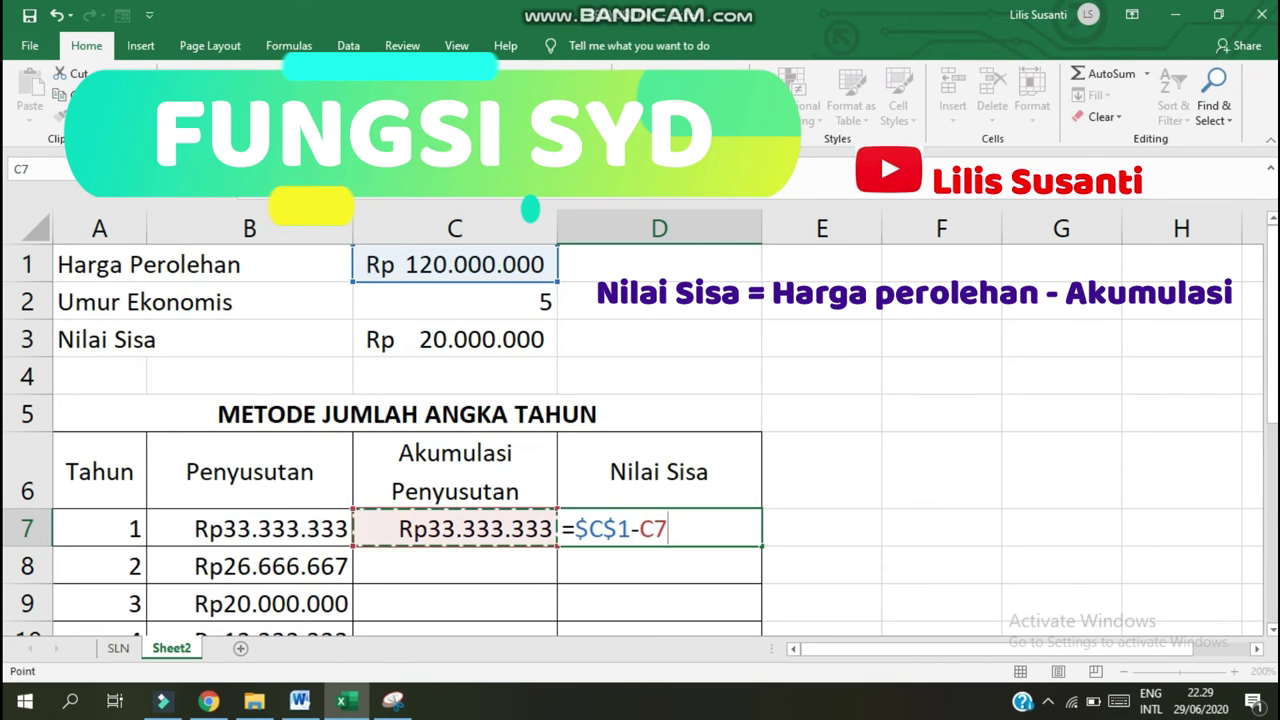
pyautogui.press('Return')
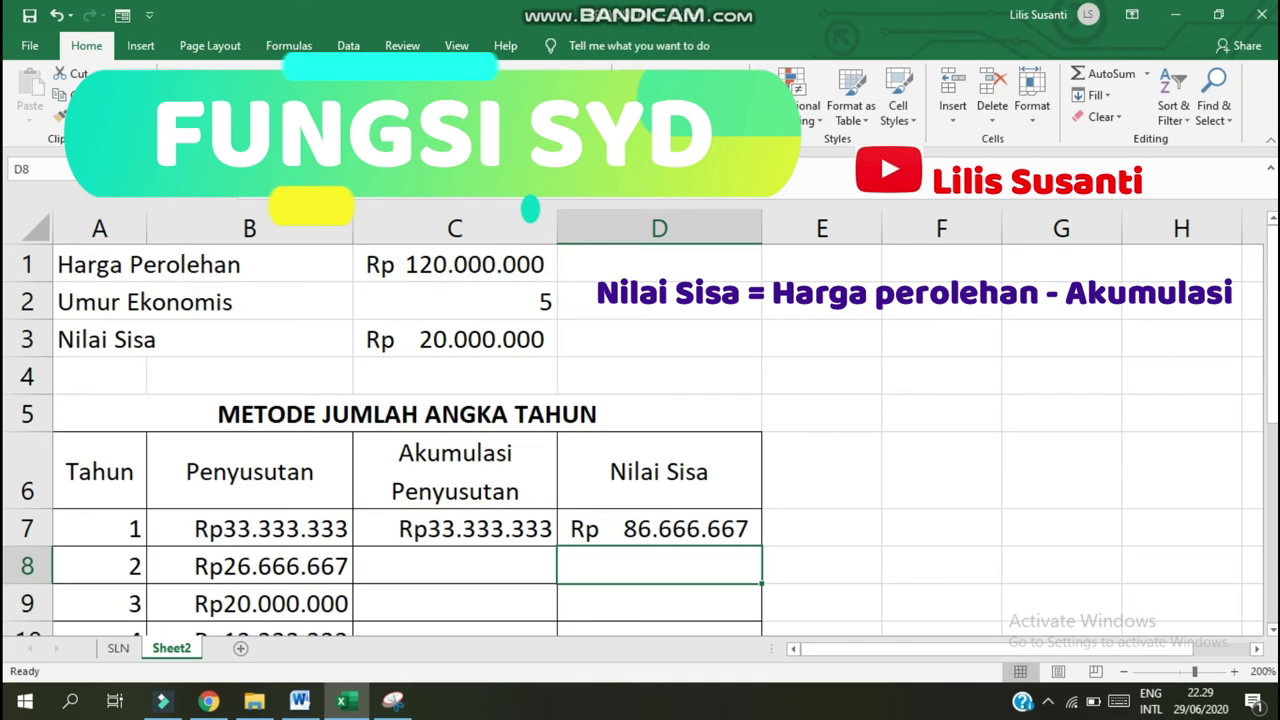
# Enter =C7+B8 in C8 so year-2 accumulation shows Rp60.000.000
pyautogui.click(455, 528)
pyautogui.click(455, 565)
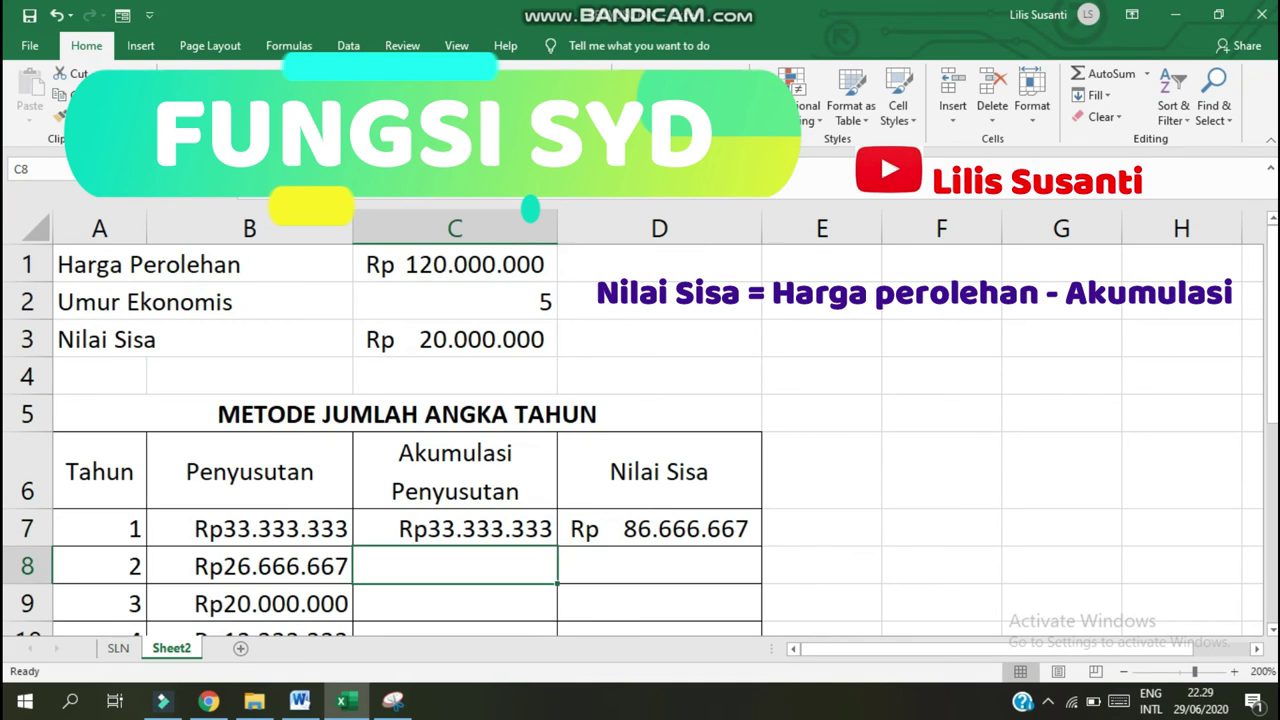
pyautogui.click(659, 528)
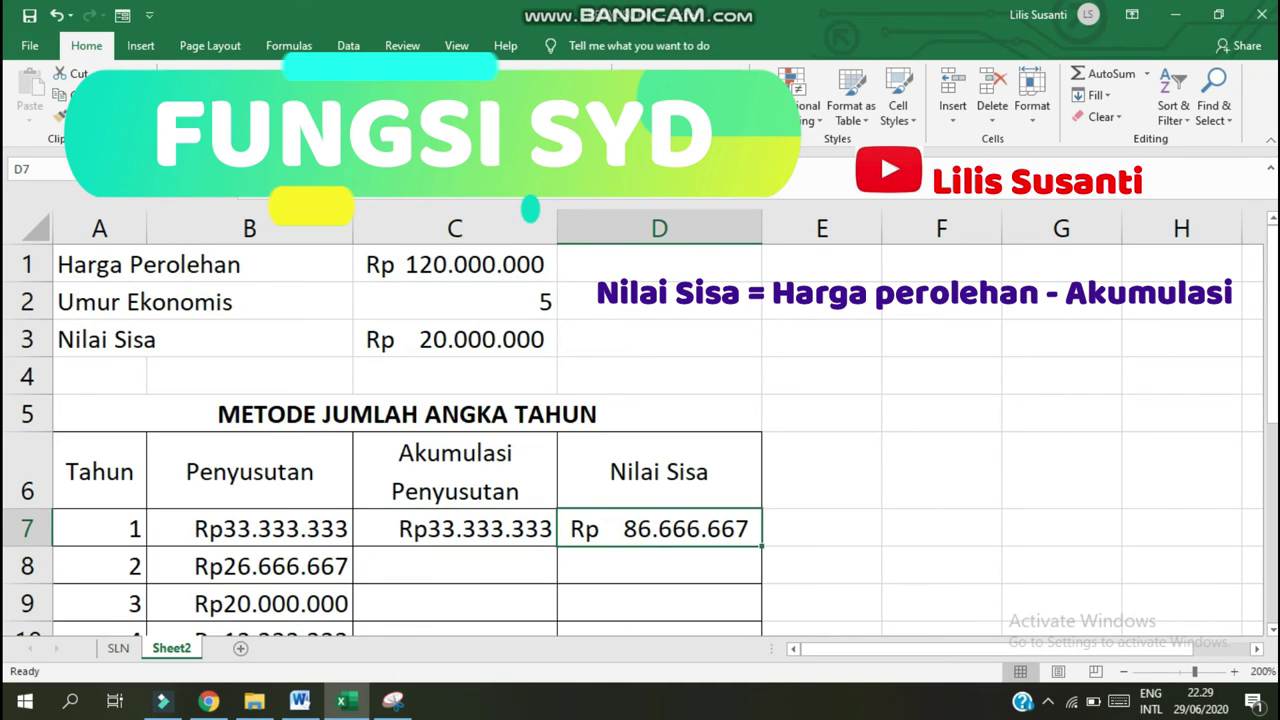
pyautogui.click(455, 565)
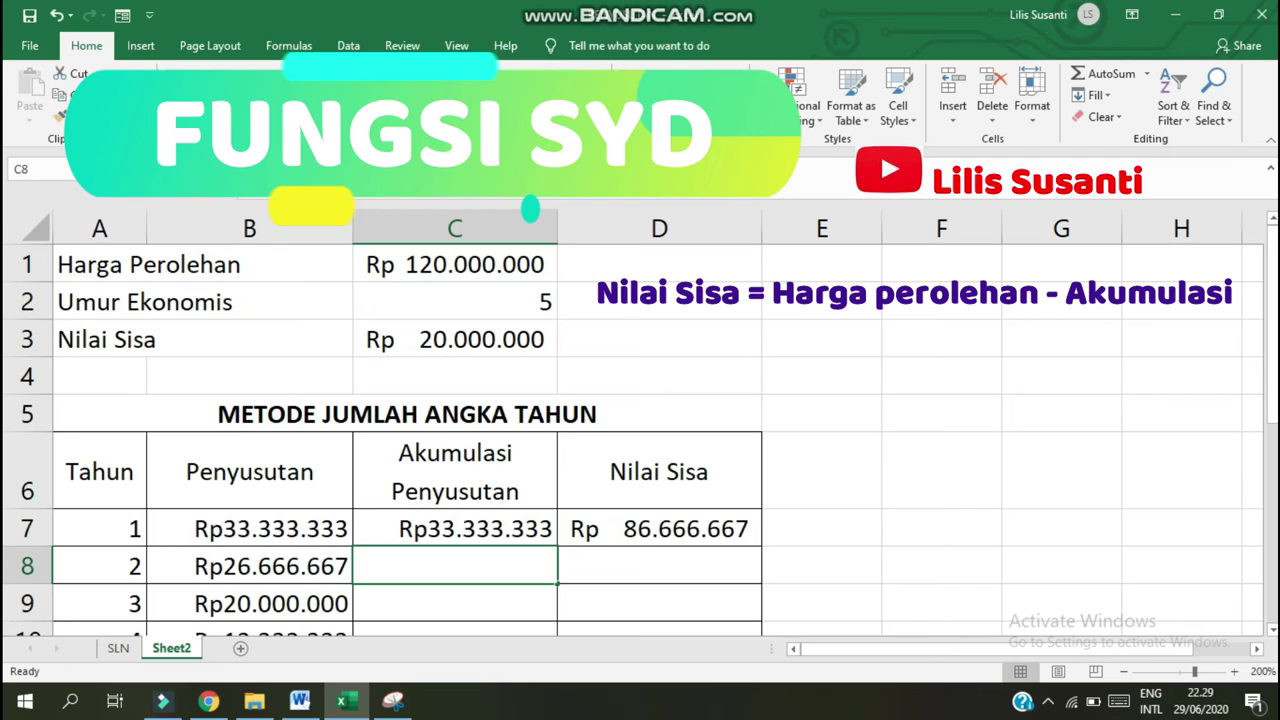
pyautogui.write('=')
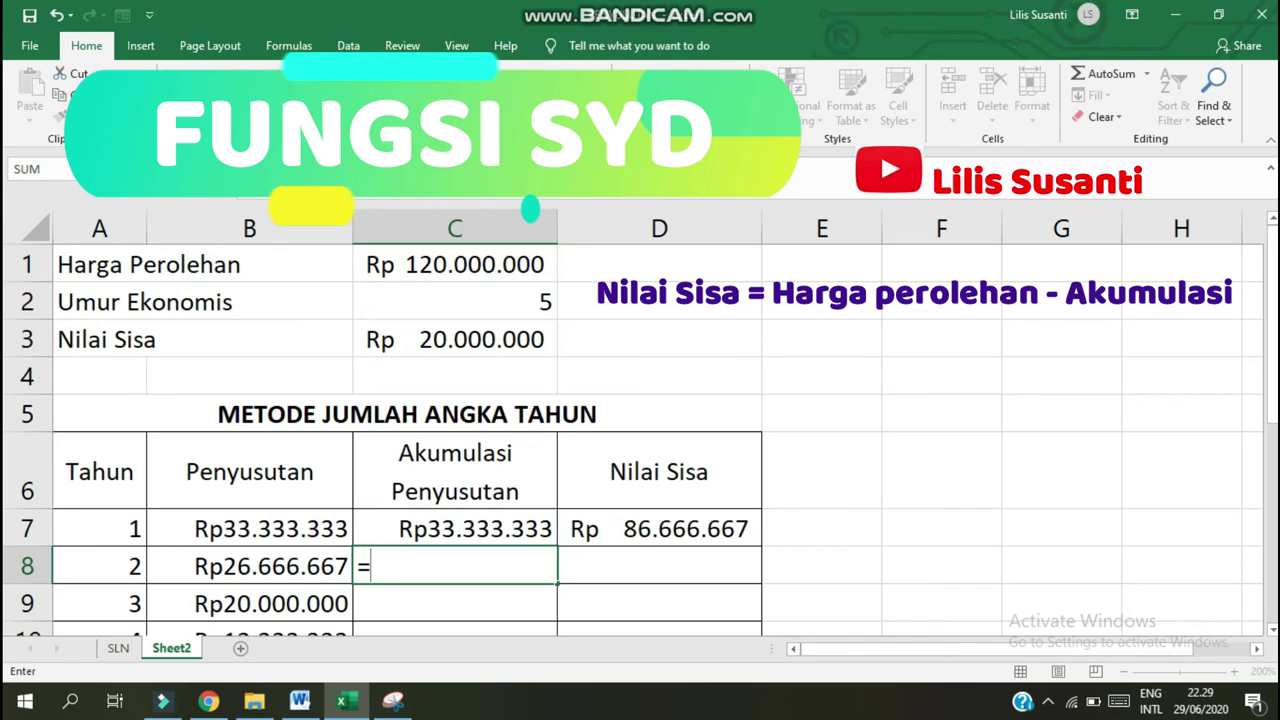
pyautogui.click(455, 528)
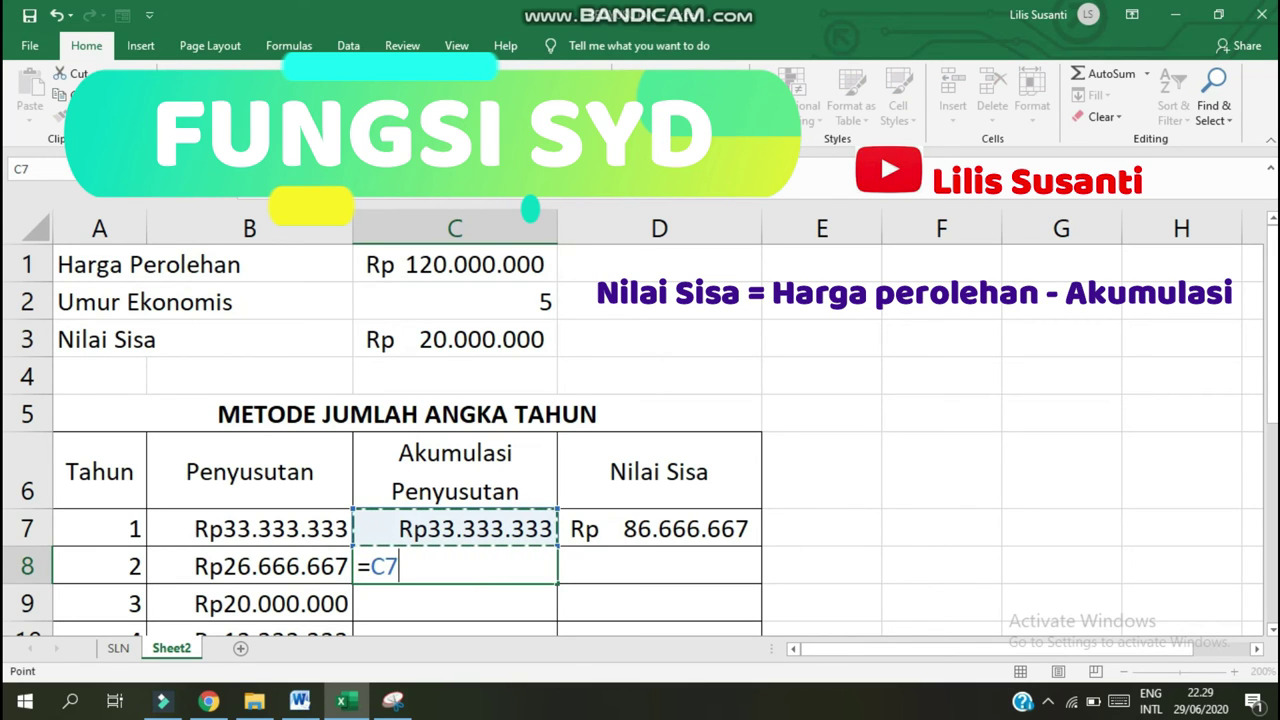
pyautogui.write('+')
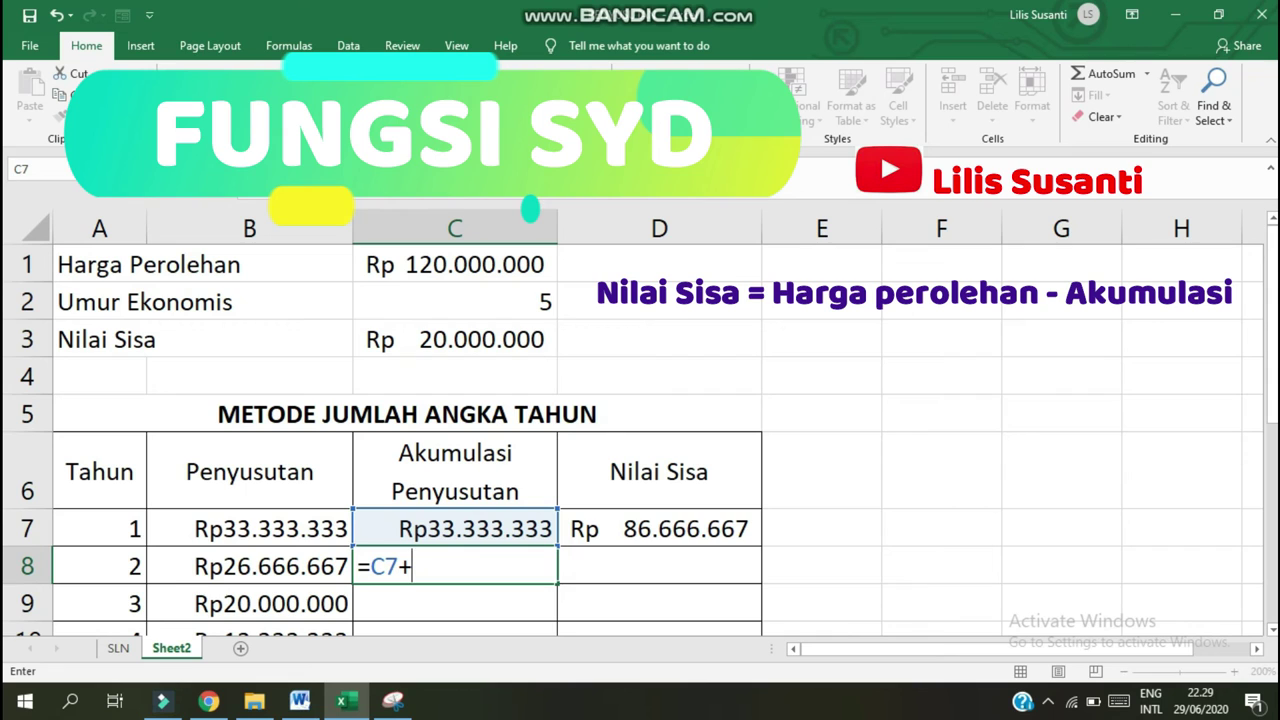
pyautogui.click(250, 566)
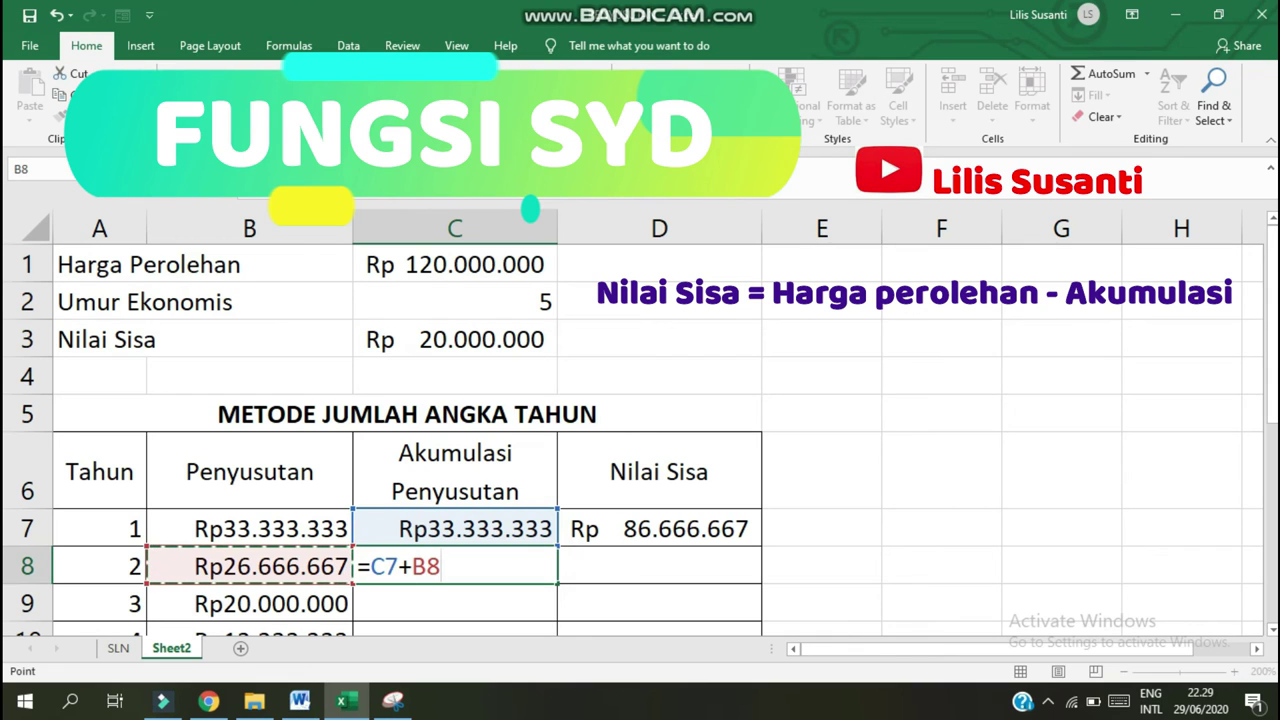
pyautogui.press('Return')
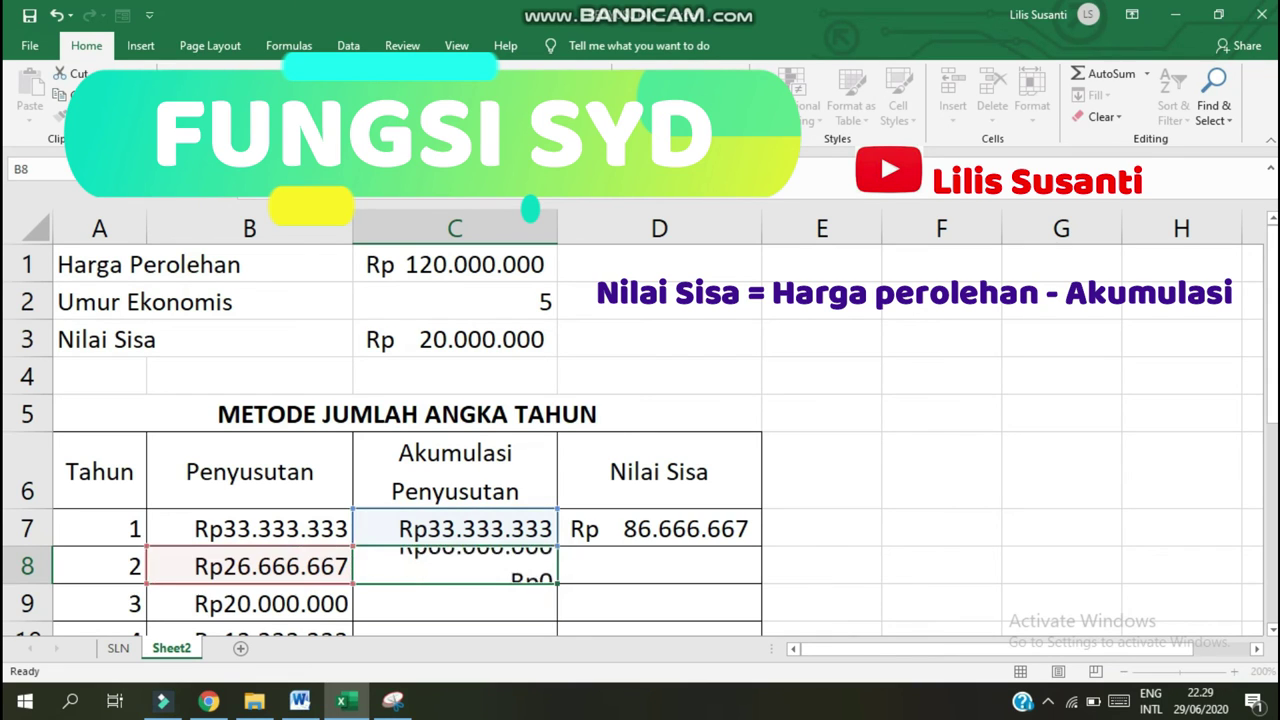
# Recheck the year-2 results and select the year-1 Nilai Sisa formula in D7 for copying
pyautogui.click(659, 566)
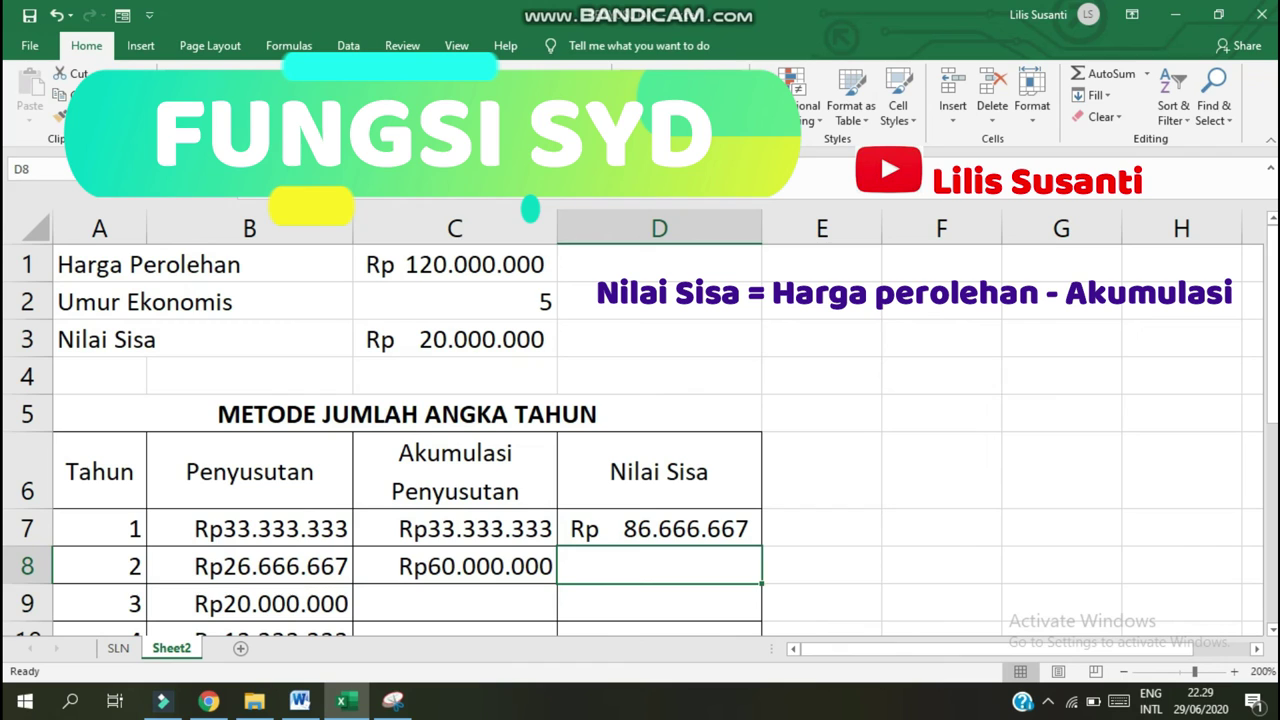
pyautogui.click(455, 566)
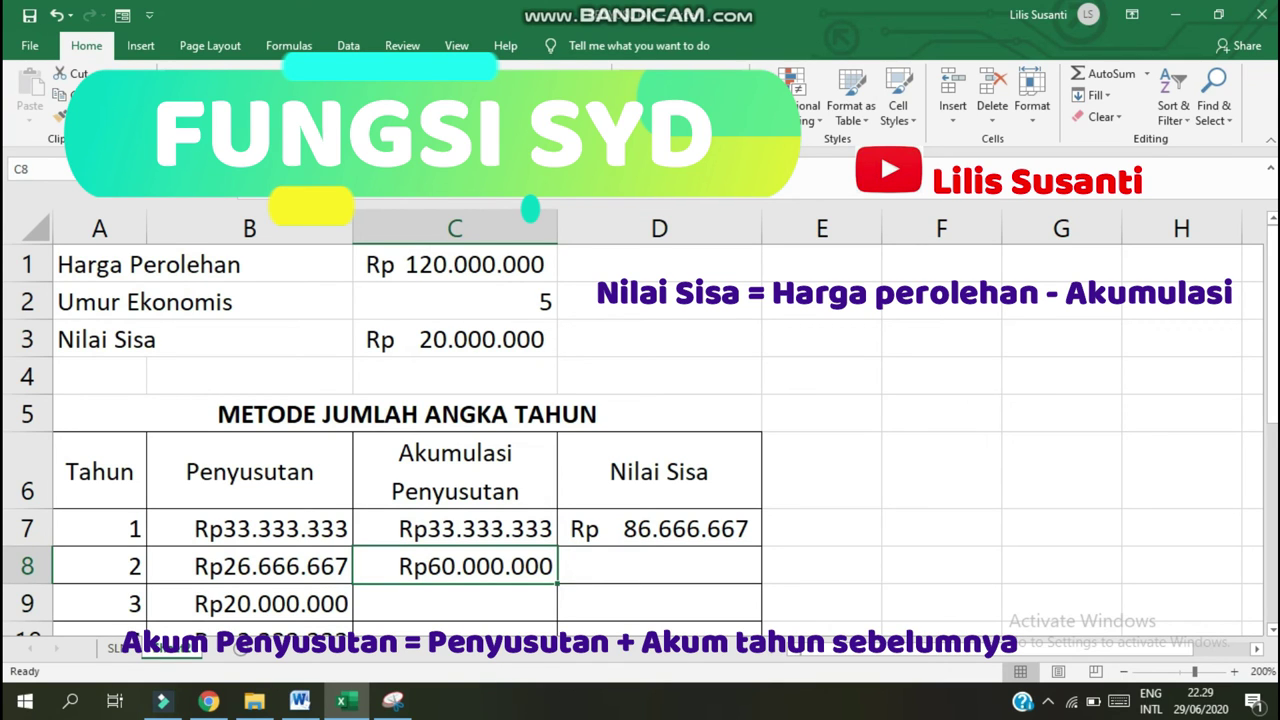
pyautogui.click(659, 566)
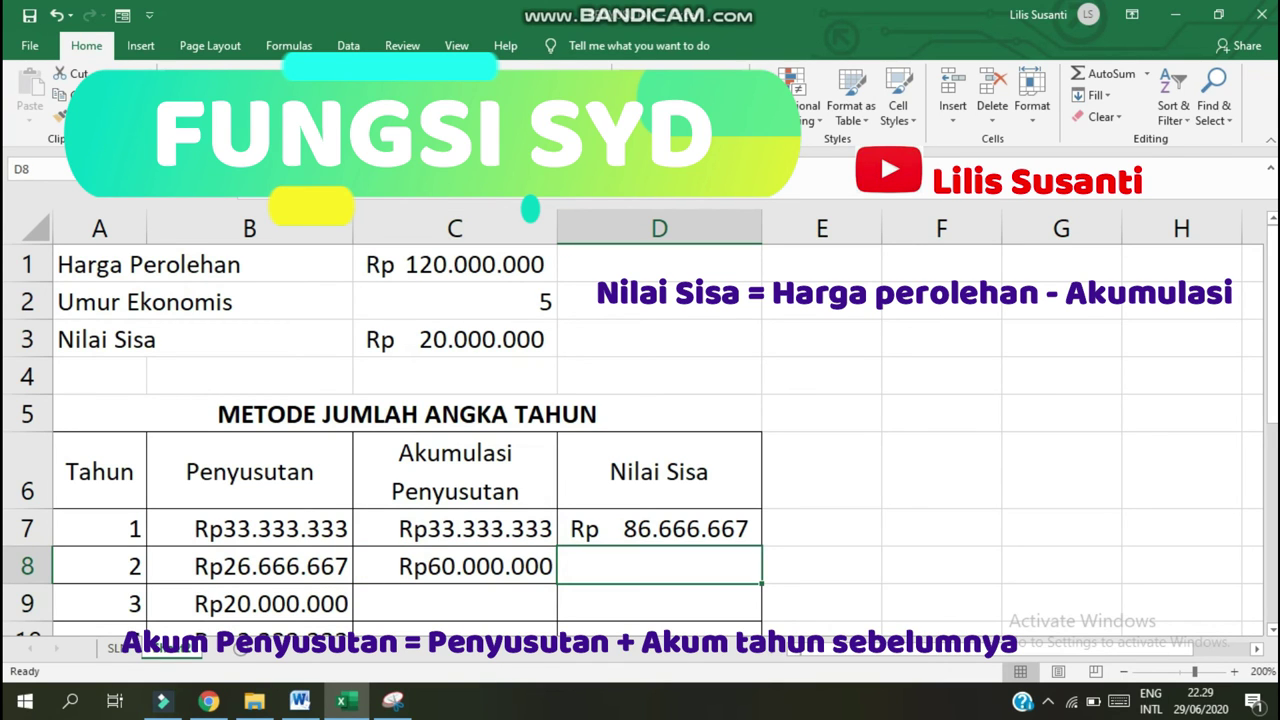
pyautogui.click(659, 528)
# Copy the Nilai Sisa formula into D8 and verify it reads =$C$1-C8
pyautogui.moveTo(762, 546); pyautogui.dragTo(762, 583)
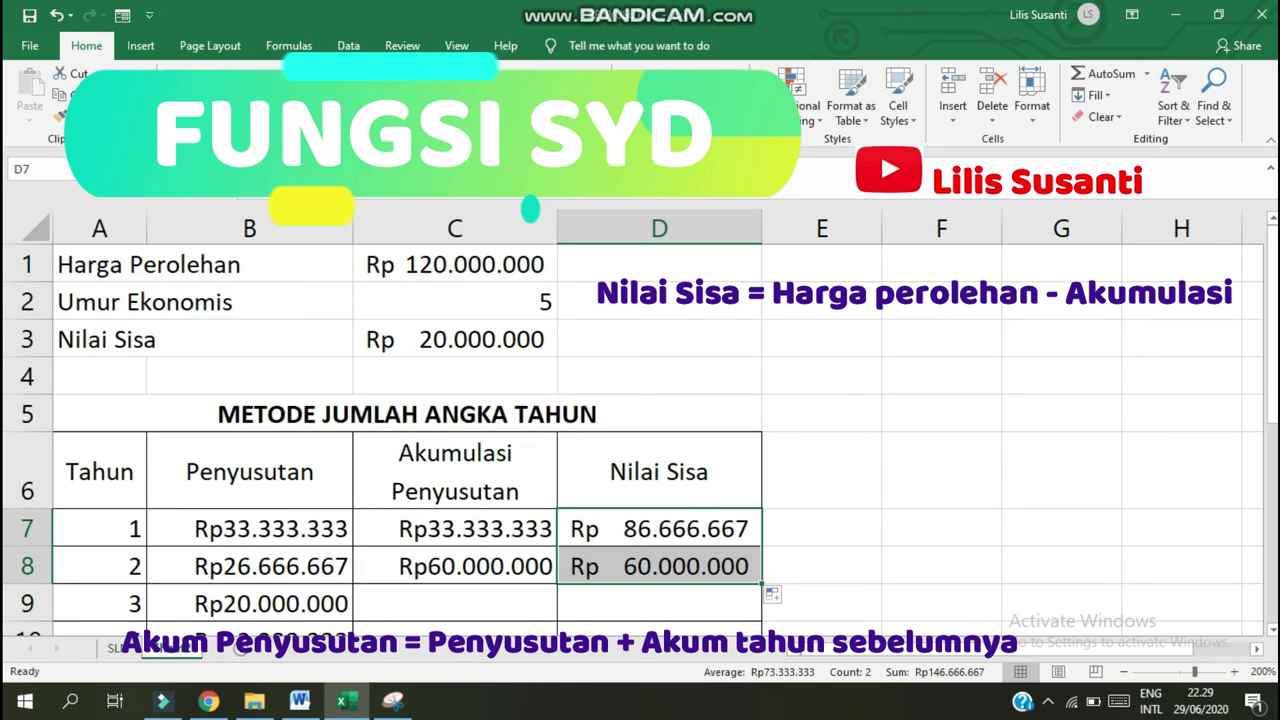
pyautogui.click(659, 566)
pyautogui.press('F2')
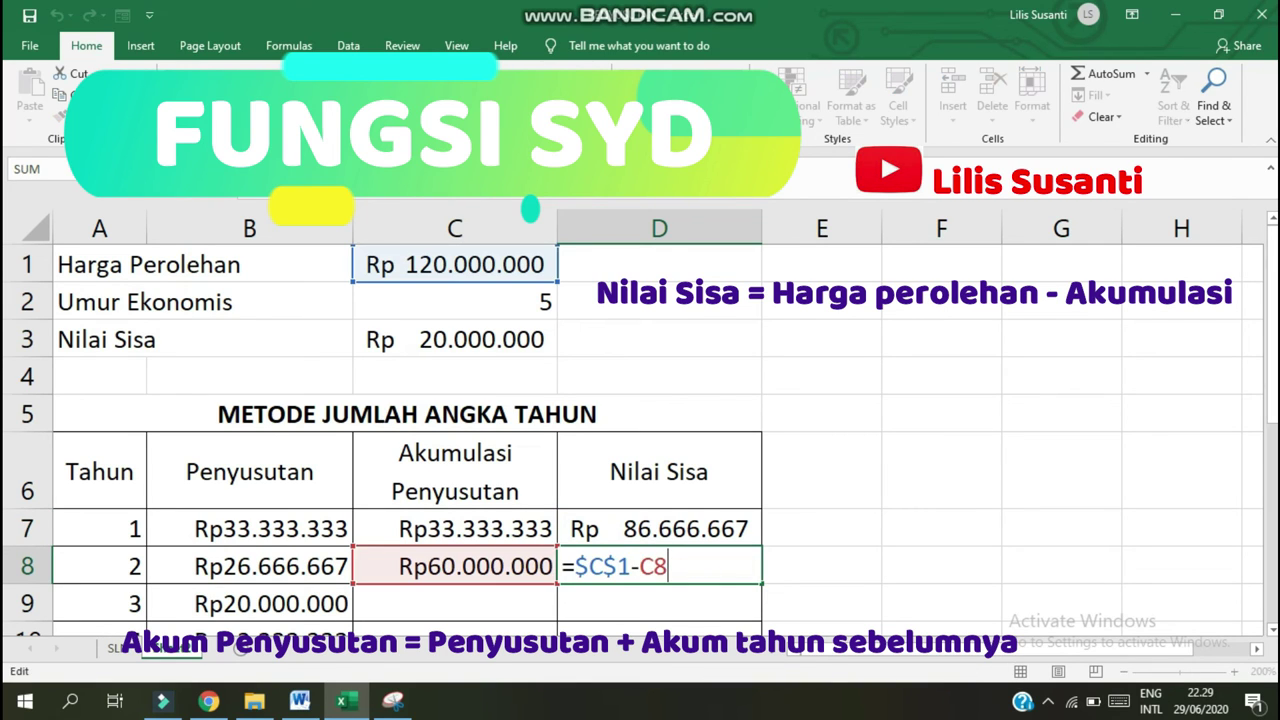
pyautogui.press('Return')
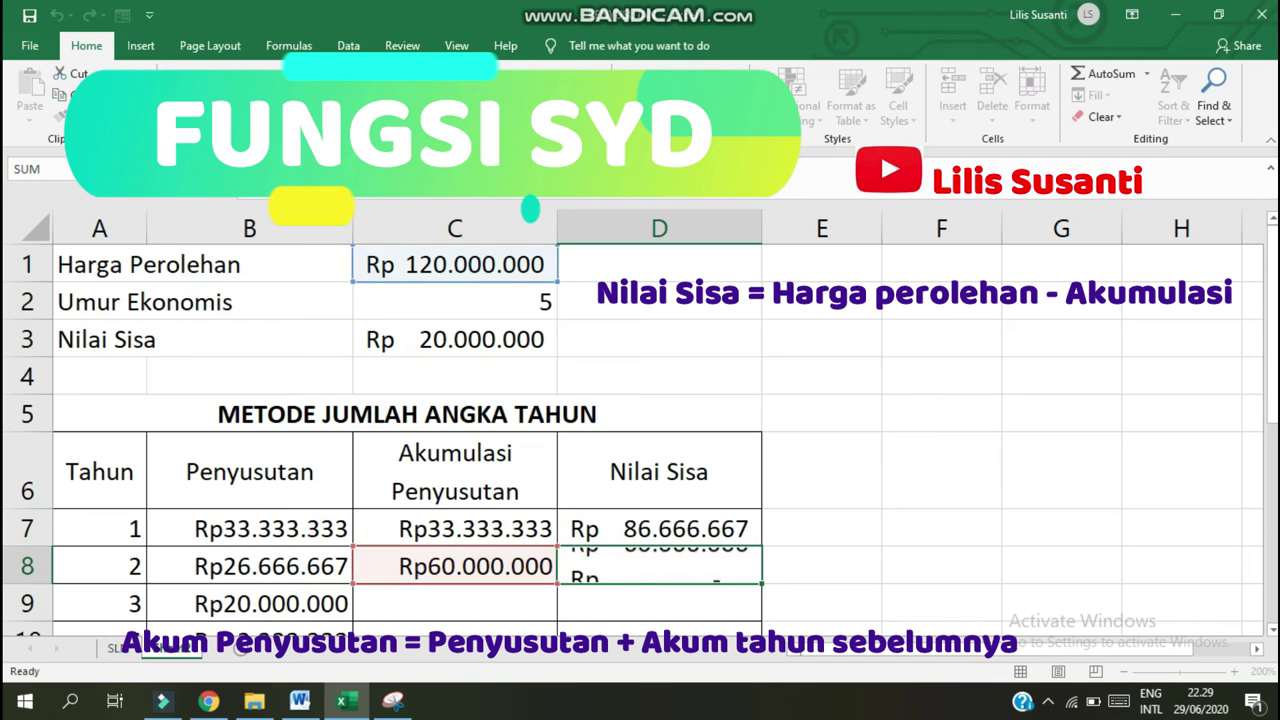
# Fill the accumulation formula from C8 down to C11, reaching Rp100.000.000
pyautogui.scroll(-1, 455, 491)
pyautogui.click(455, 491)
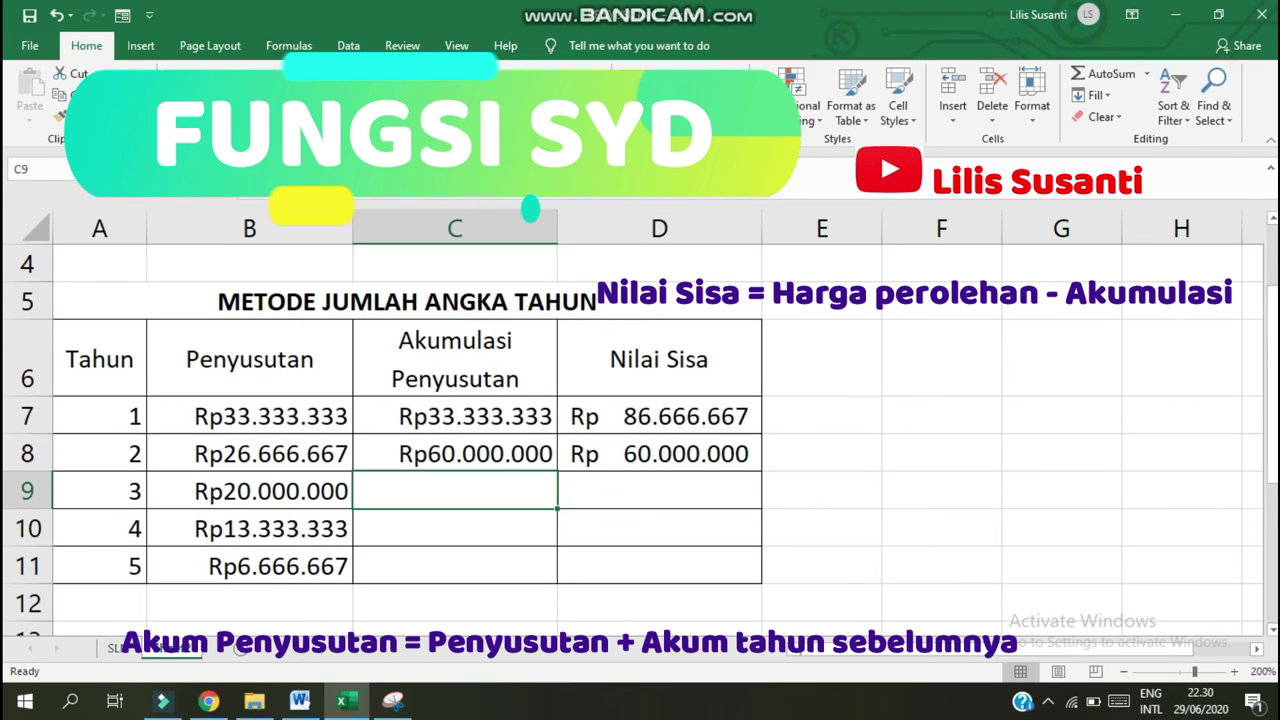
pyautogui.click(455, 453)
pyautogui.moveTo(557, 471); pyautogui.dragTo(557, 584)
pyautogui.click(455, 528)
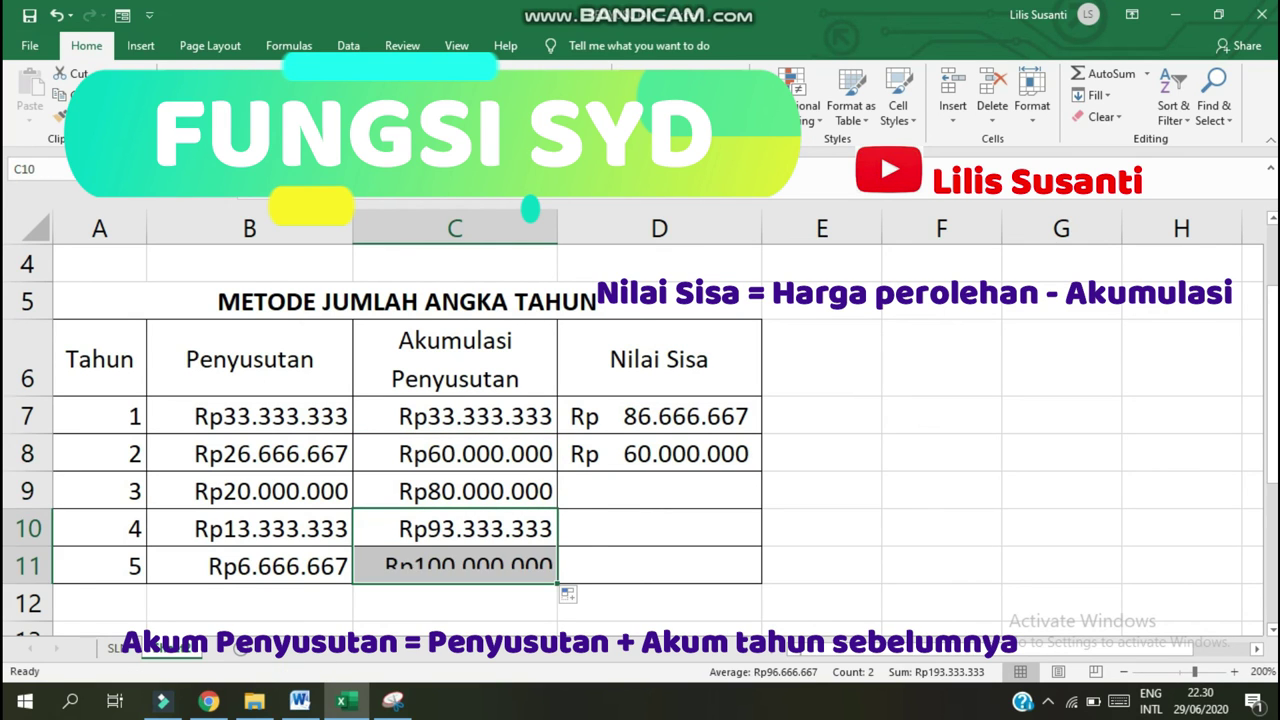
# Fill the Nilai Sisa formula from D8 down to D11, ending at Rp 20.000.000
pyautogui.click(659, 490)
pyautogui.click(659, 453)
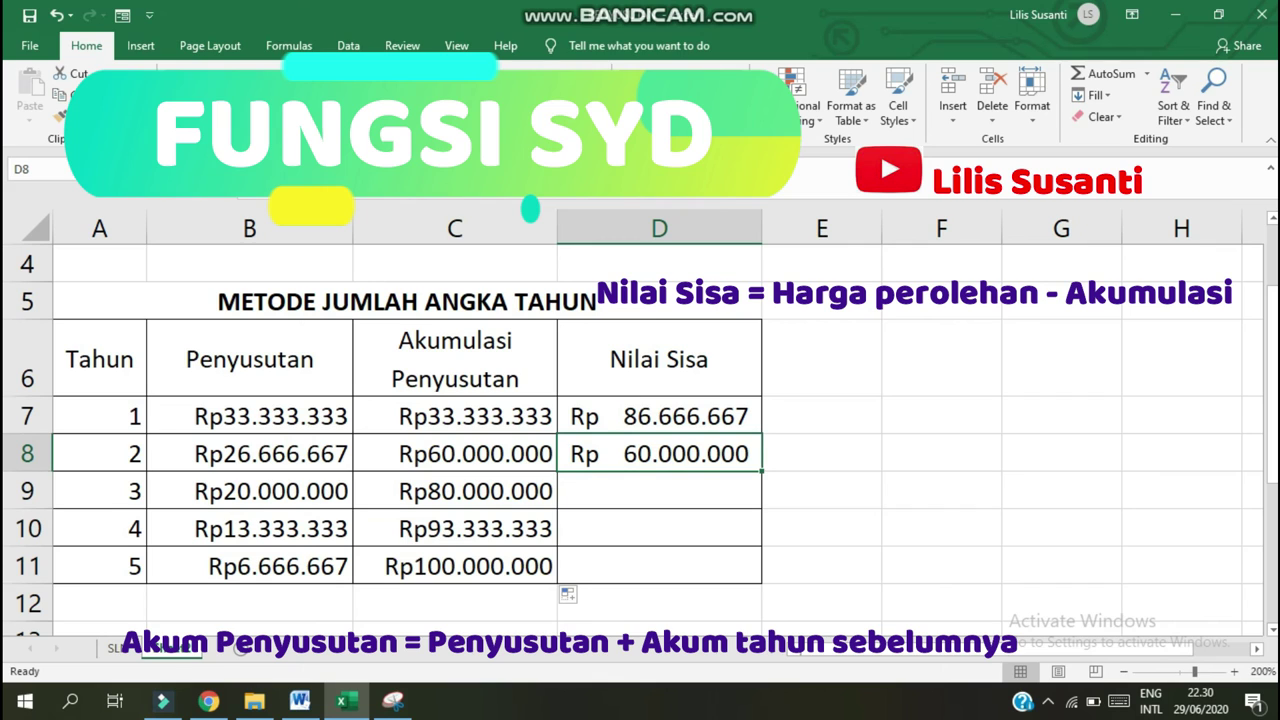
pyautogui.moveTo(761, 471); pyautogui.dragTo(761, 584)
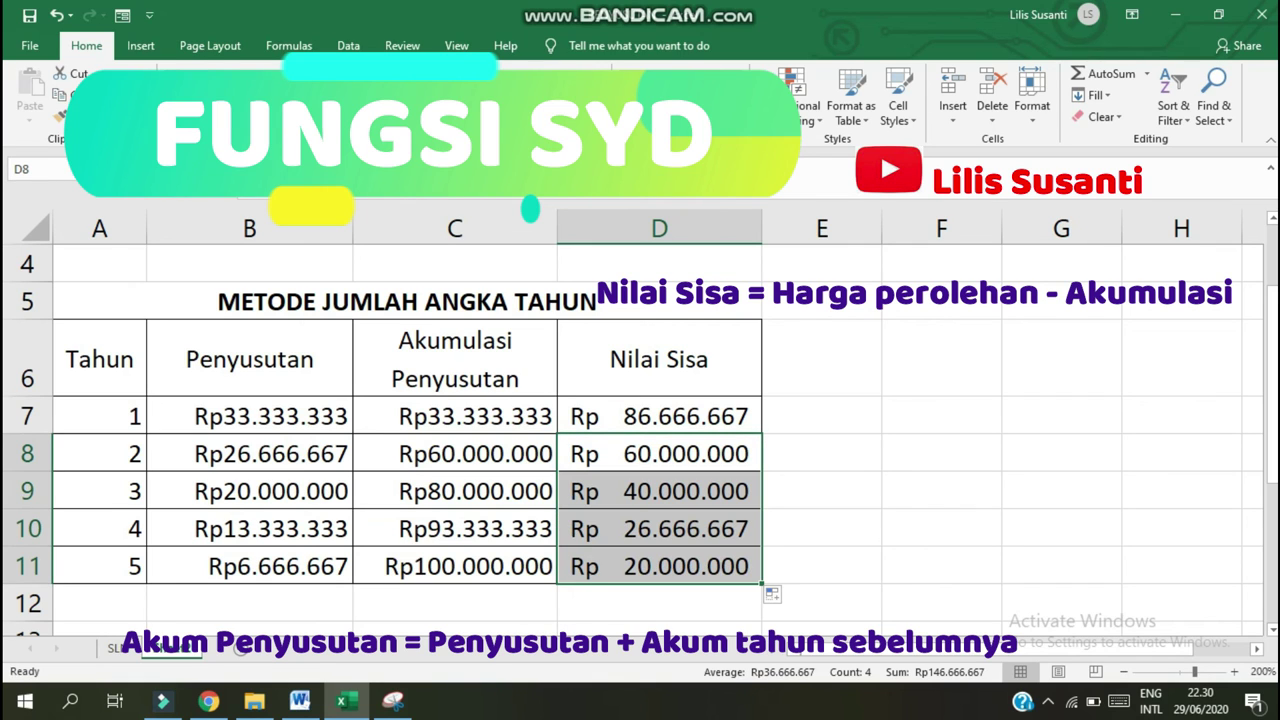
pyautogui.click(659, 566)
# Fill the final Nilai Sisa and the C3 salvage value with yellow, zooming out to fit row 11
pyautogui.click(455, 339)
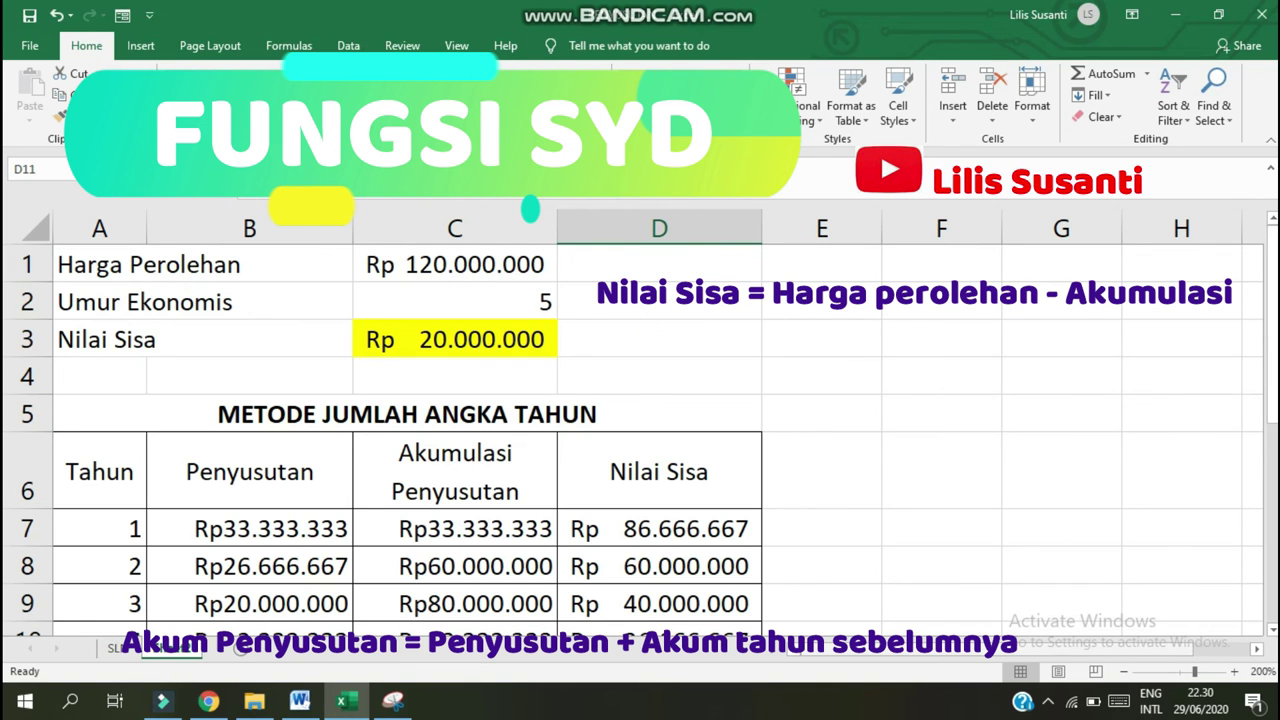
pyautogui.click(1124, 671)
pyautogui.click(1124, 671)
pyautogui.click(1124, 671)
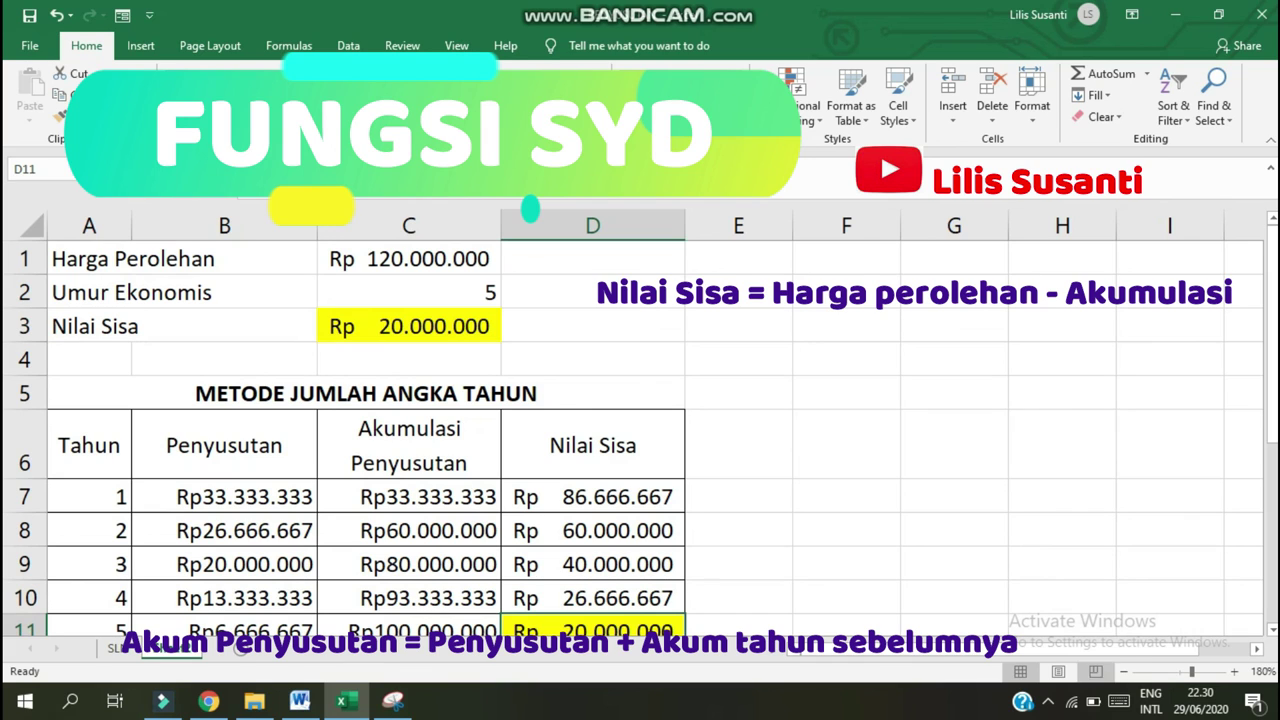
# Shrink the empty row 4 above the METODE JUMLAH ANGKA TAHUN title
pyautogui.click(954, 495)
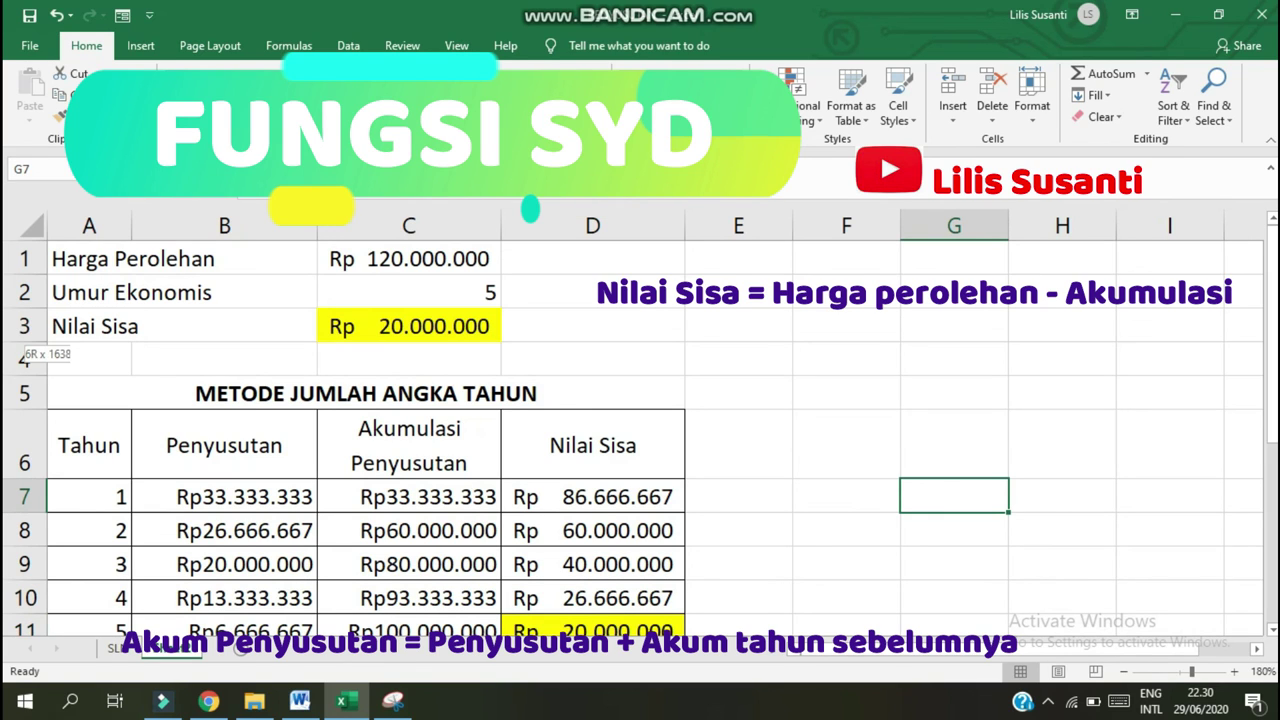
pyautogui.moveTo(24, 376); pyautogui.dragTo(24, 364)
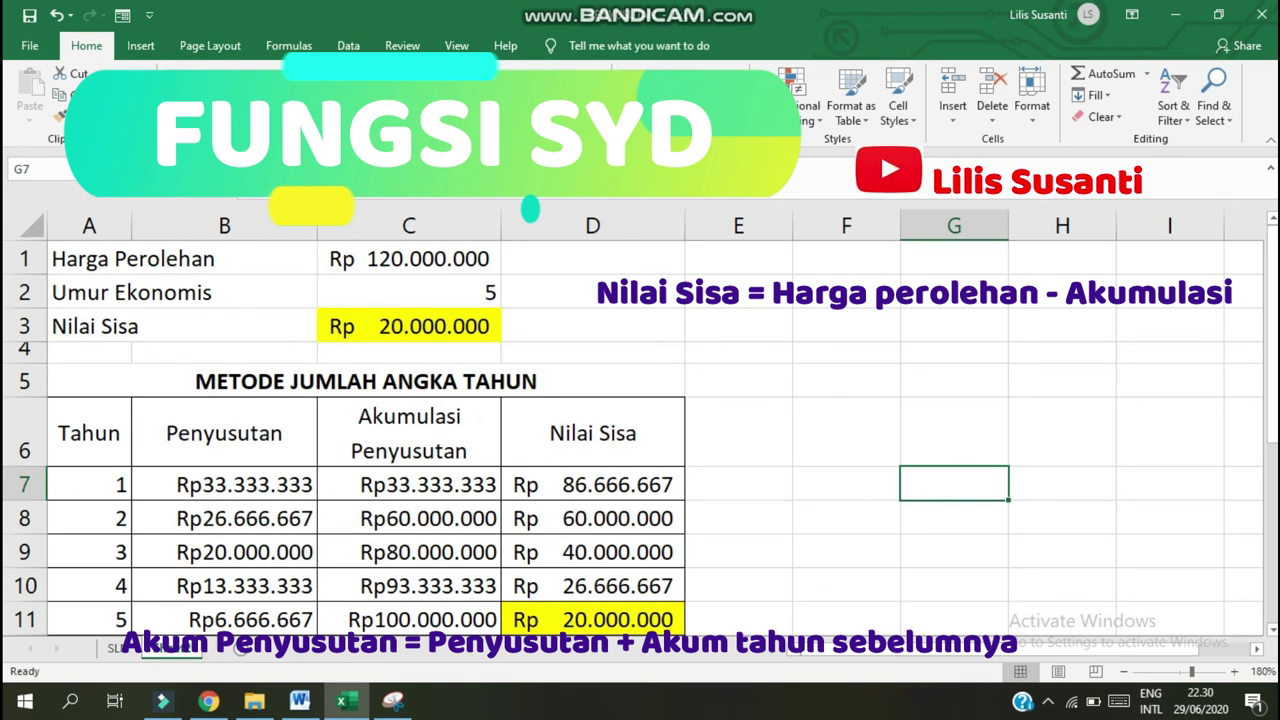
pyautogui.click(224, 352)
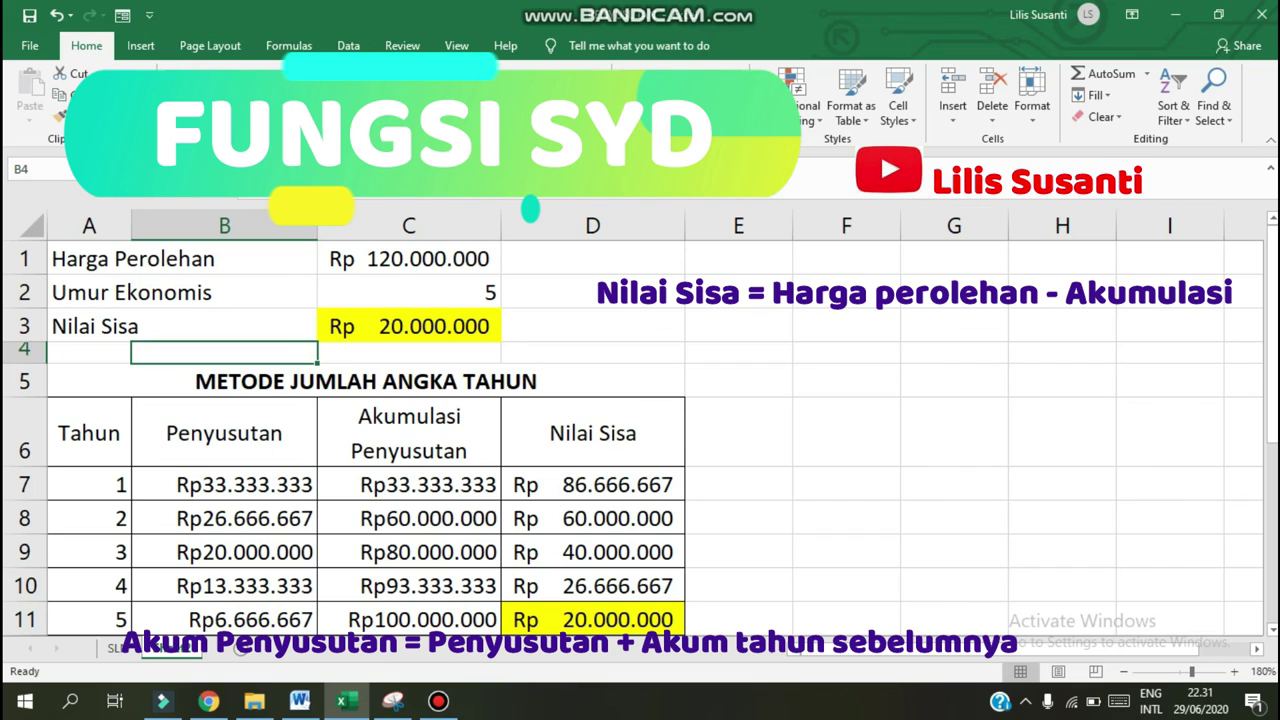